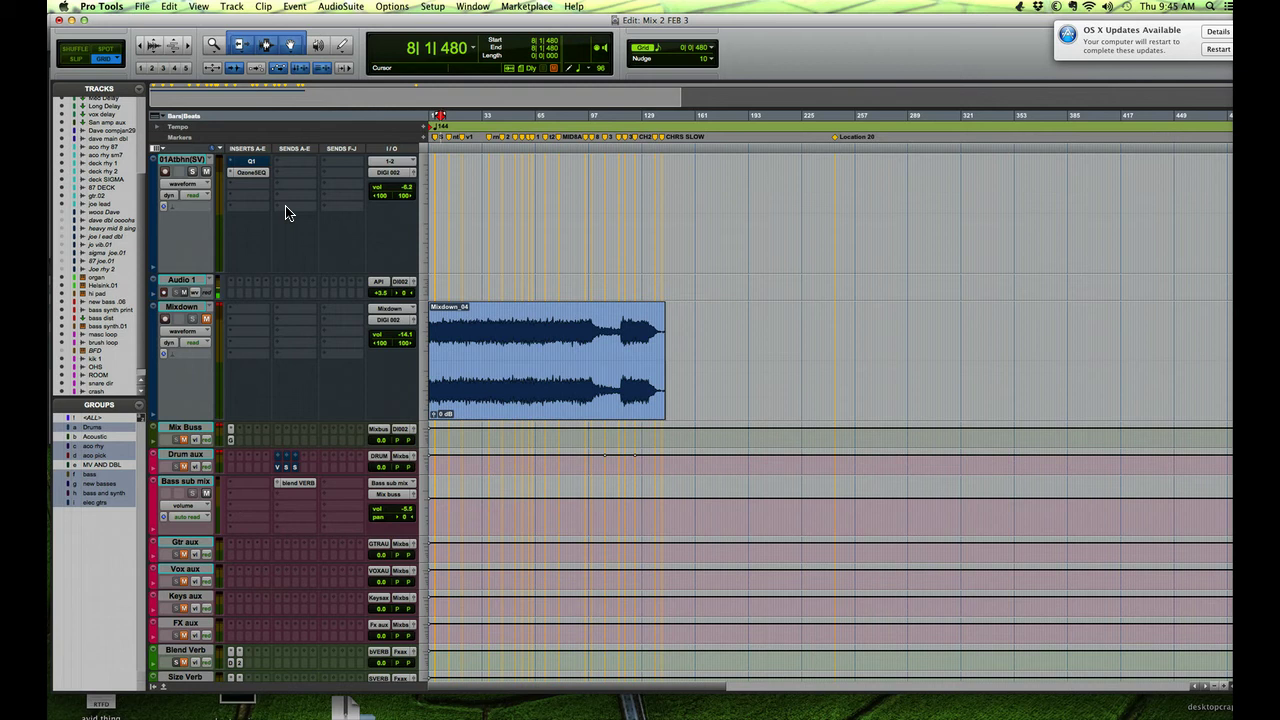
Open the Ozone 5 Equalizer on the reference track, dismiss its updater and place the plug-in window below the song clips.
left_click(140, 47)
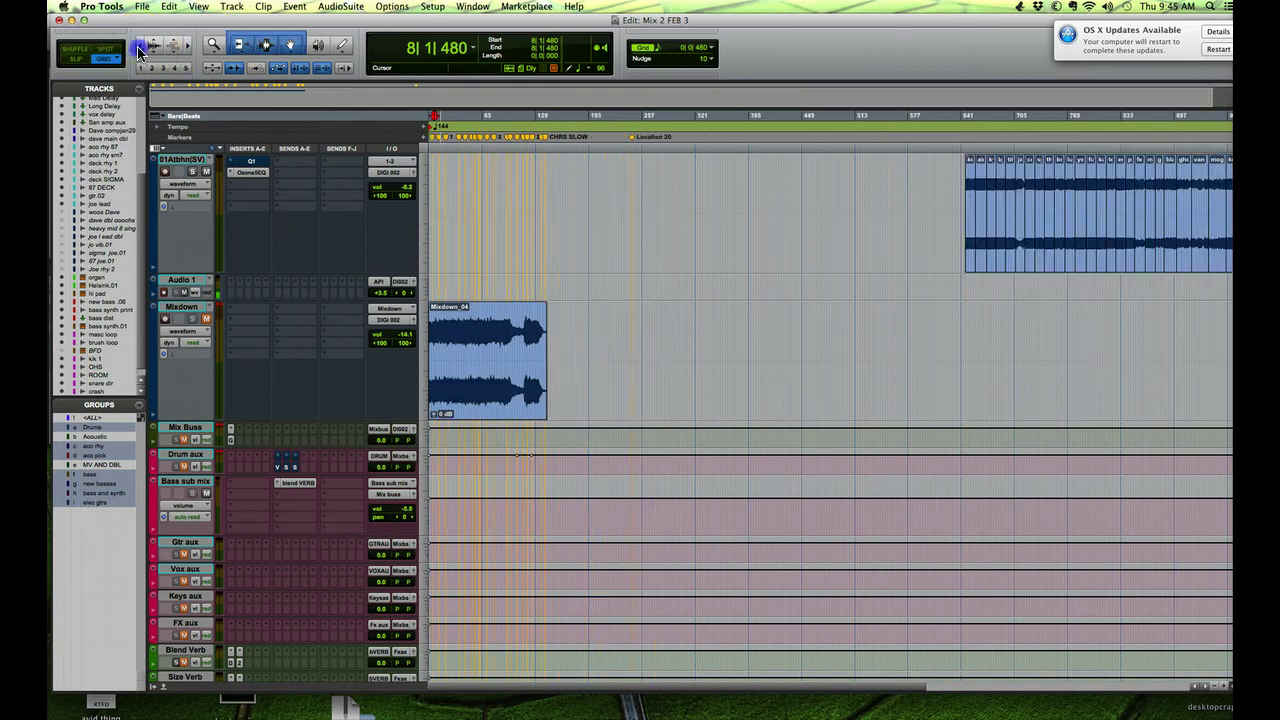
left_click(140, 47)
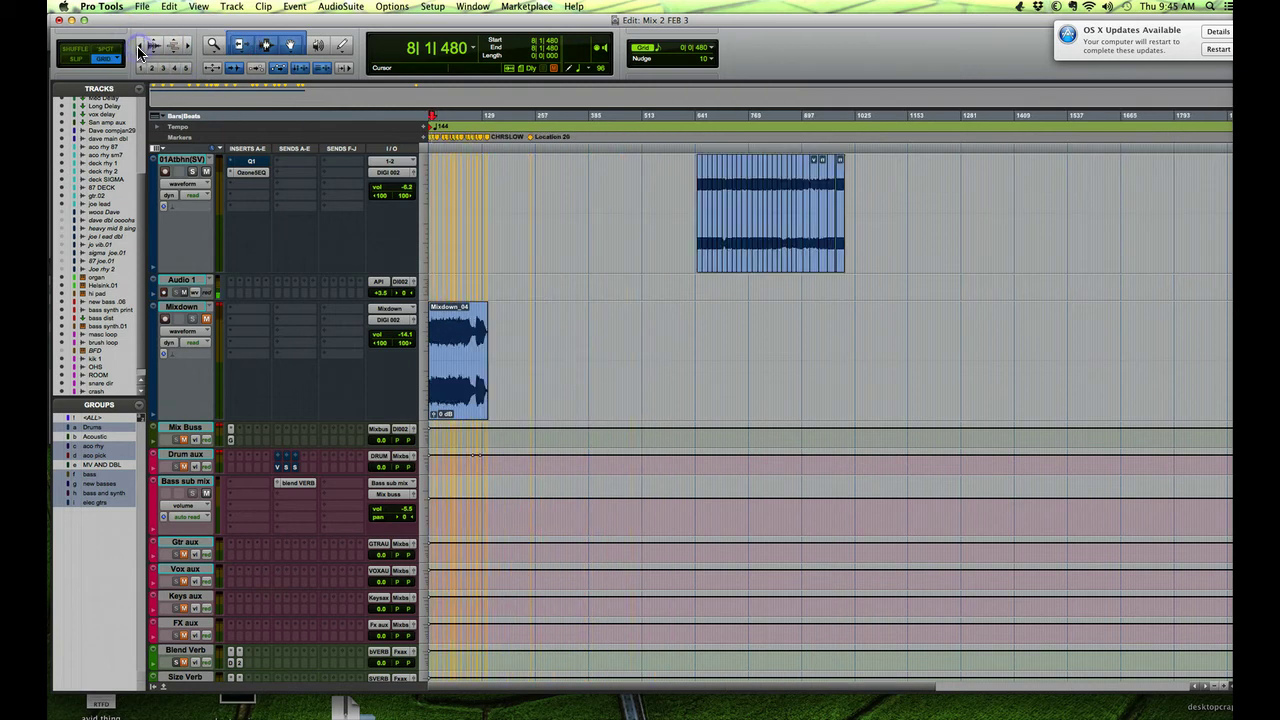
left_click(700, 142)
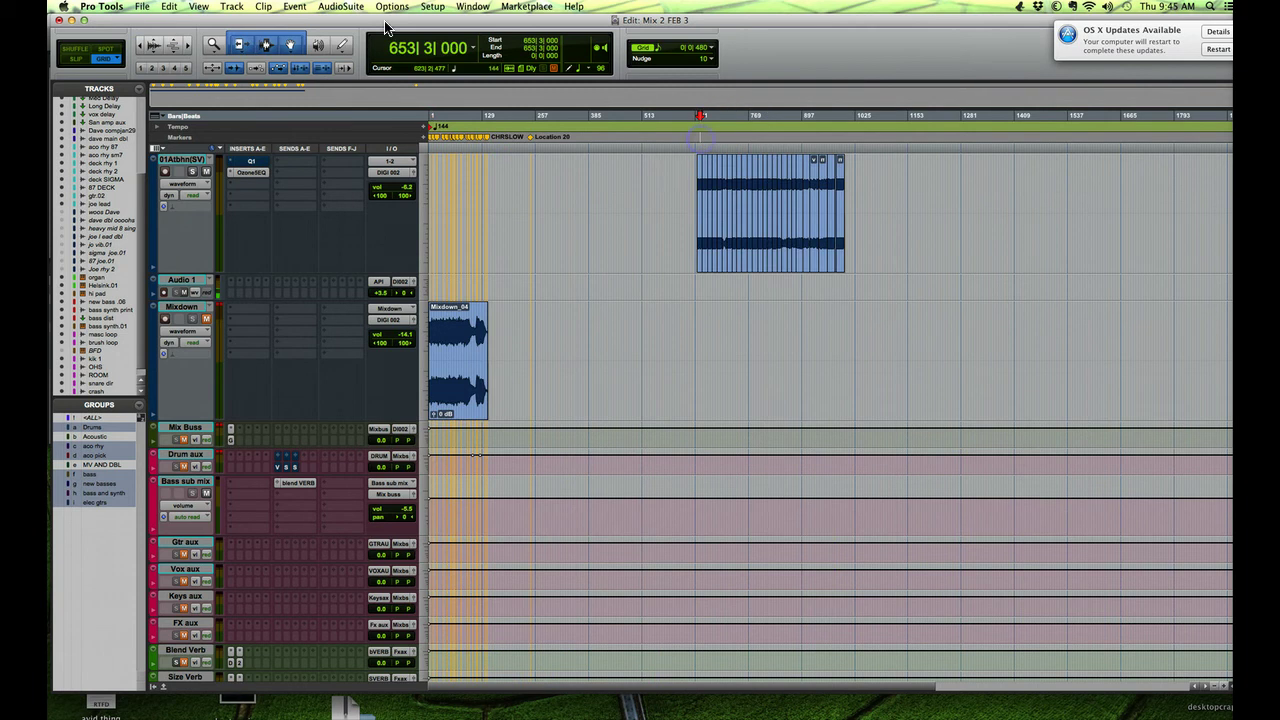
left_click(186, 48)
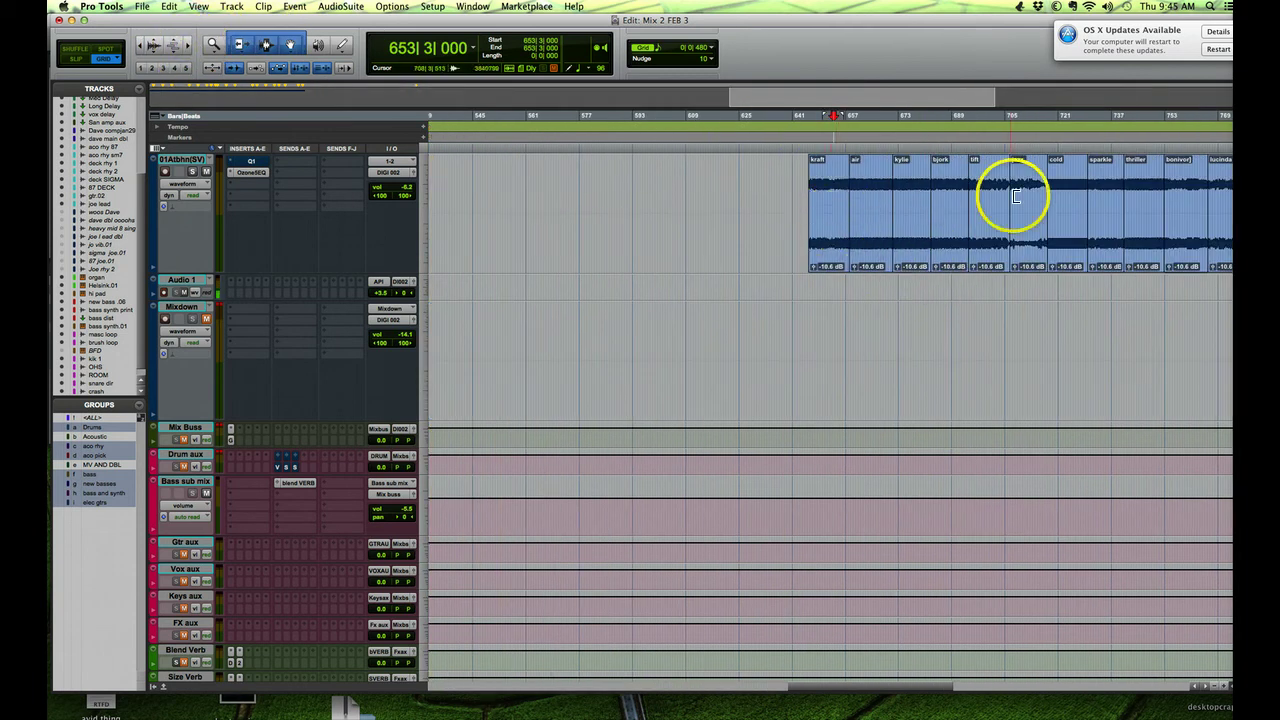
scroll(1068, 240, "right", 3)
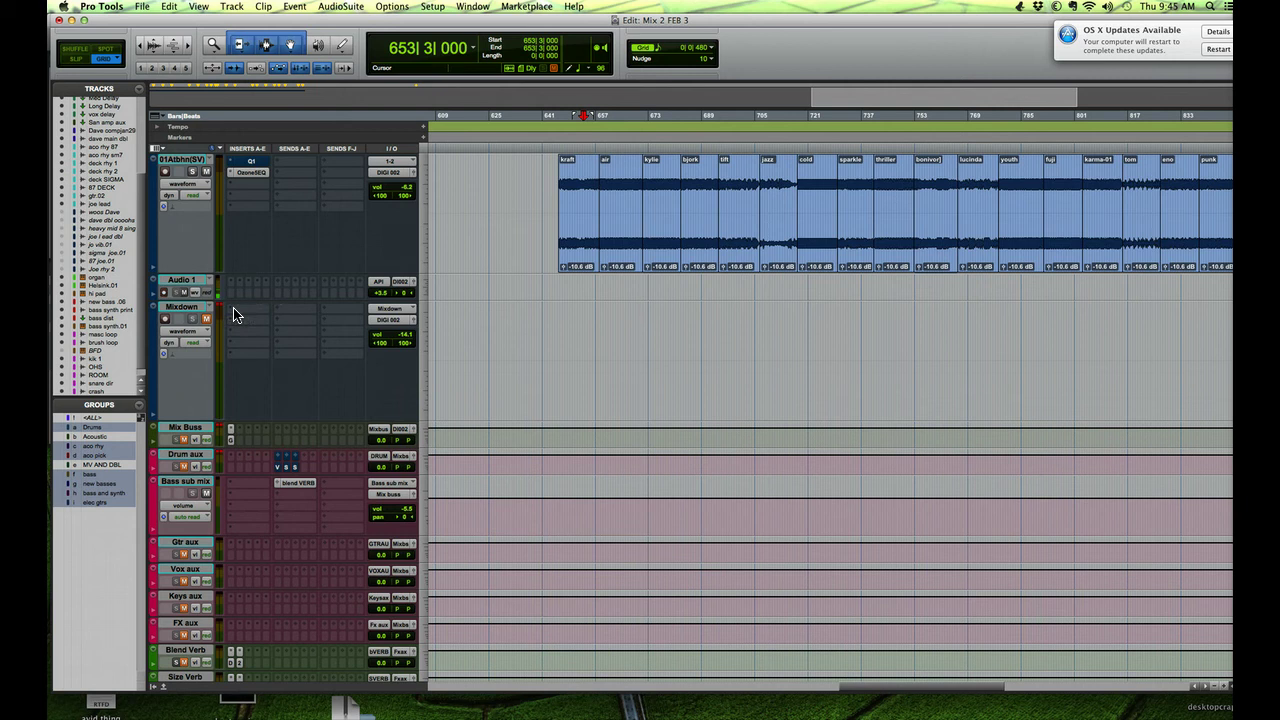
left_click(252, 174)
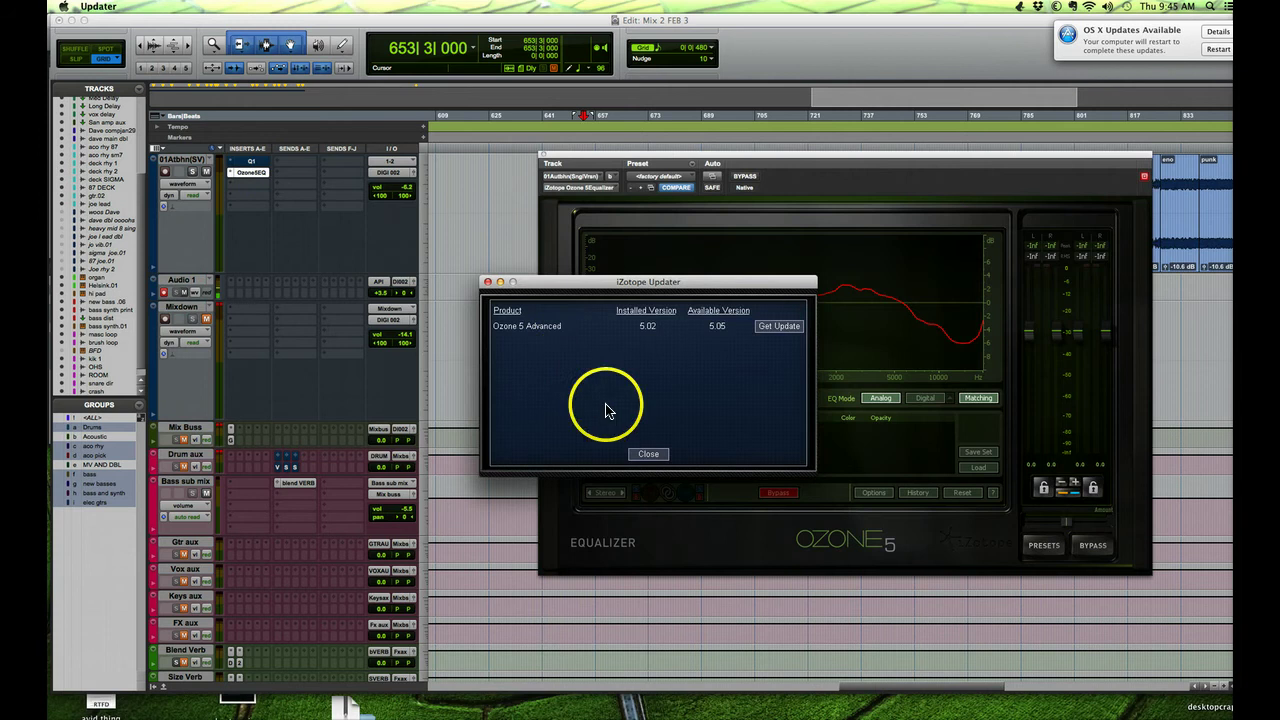
left_click(649, 456)
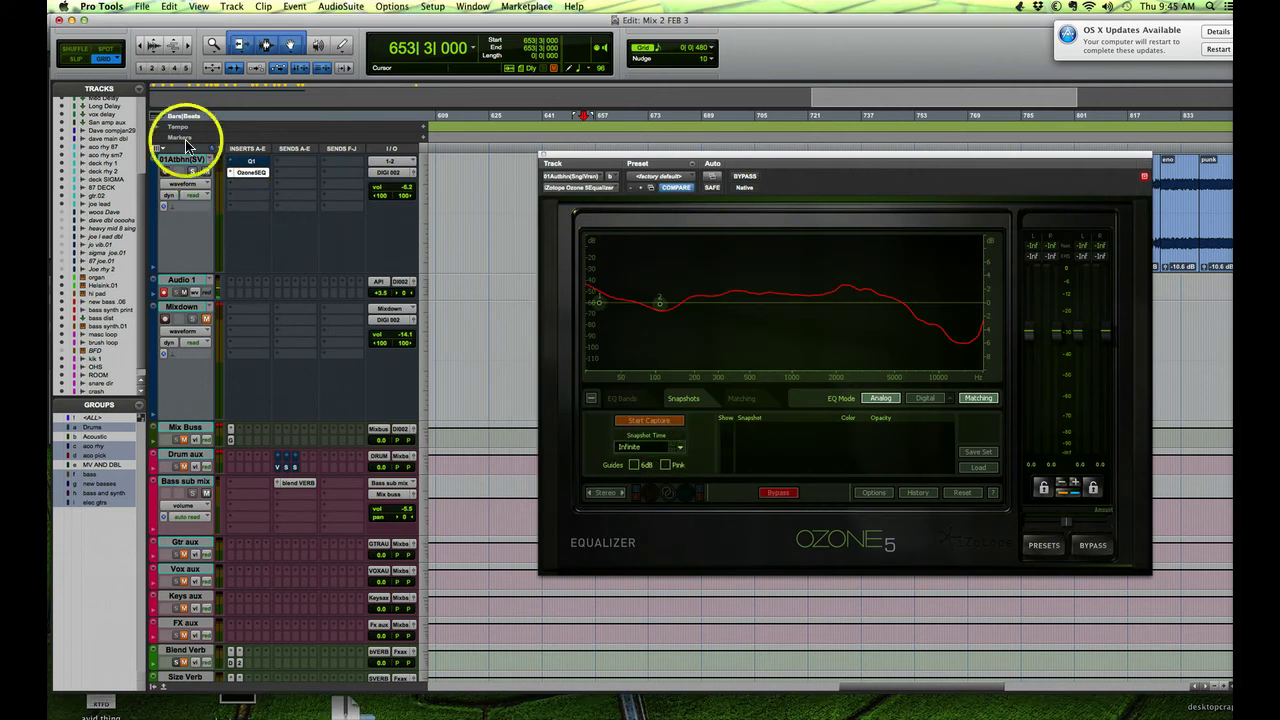
left_click_drag(729, 157, 593, 276)
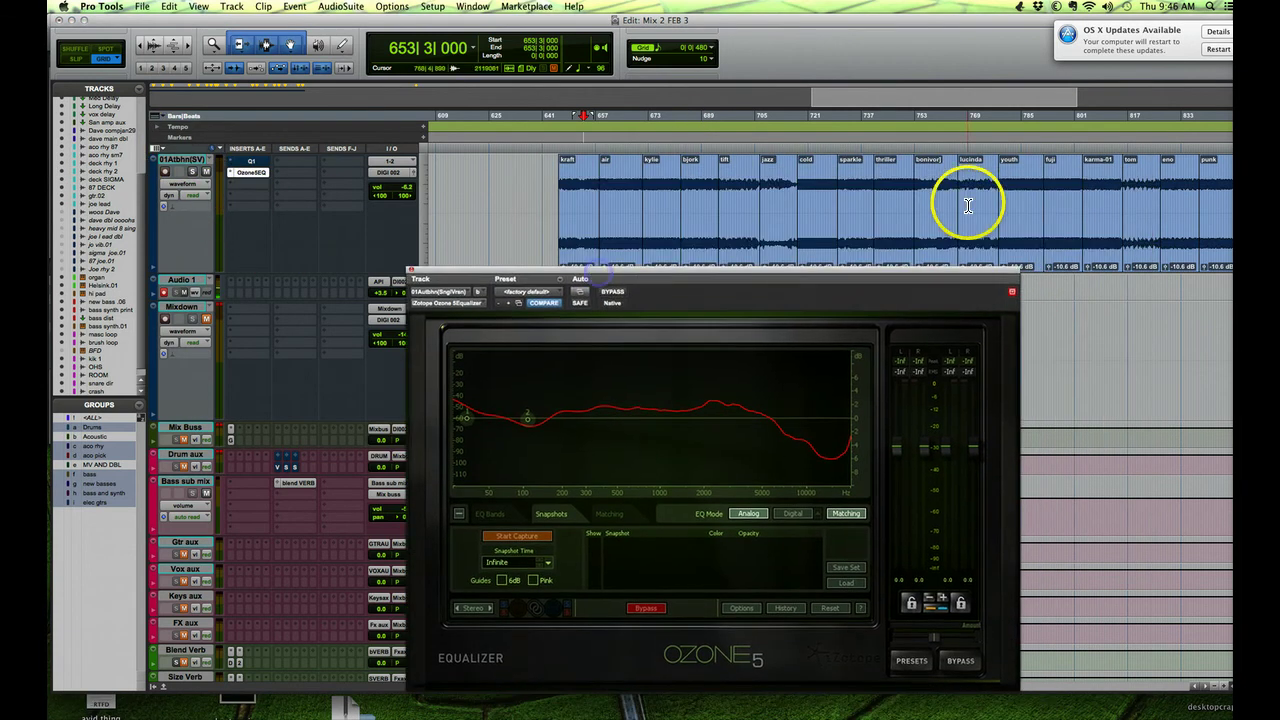
Capture a spectrum snapshot of the "cold" clip in the Ozone equalizer while it plays.
left_click(826, 243)
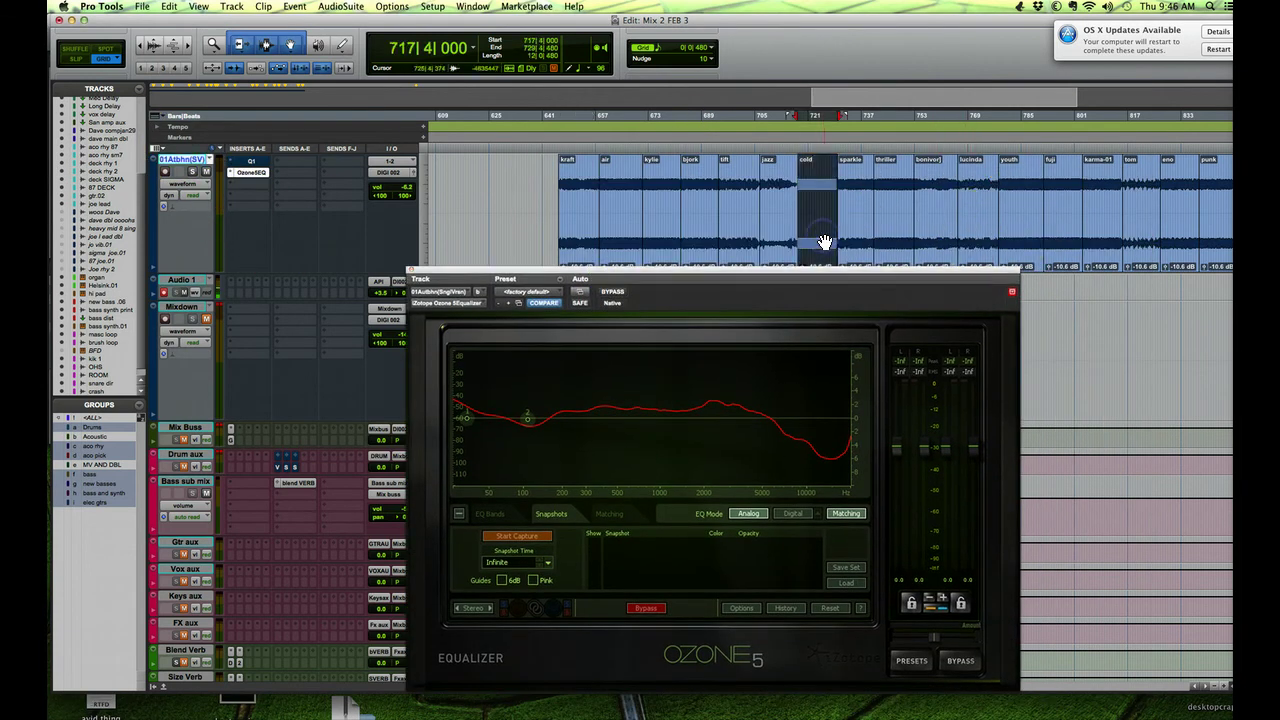
left_click(517, 536)
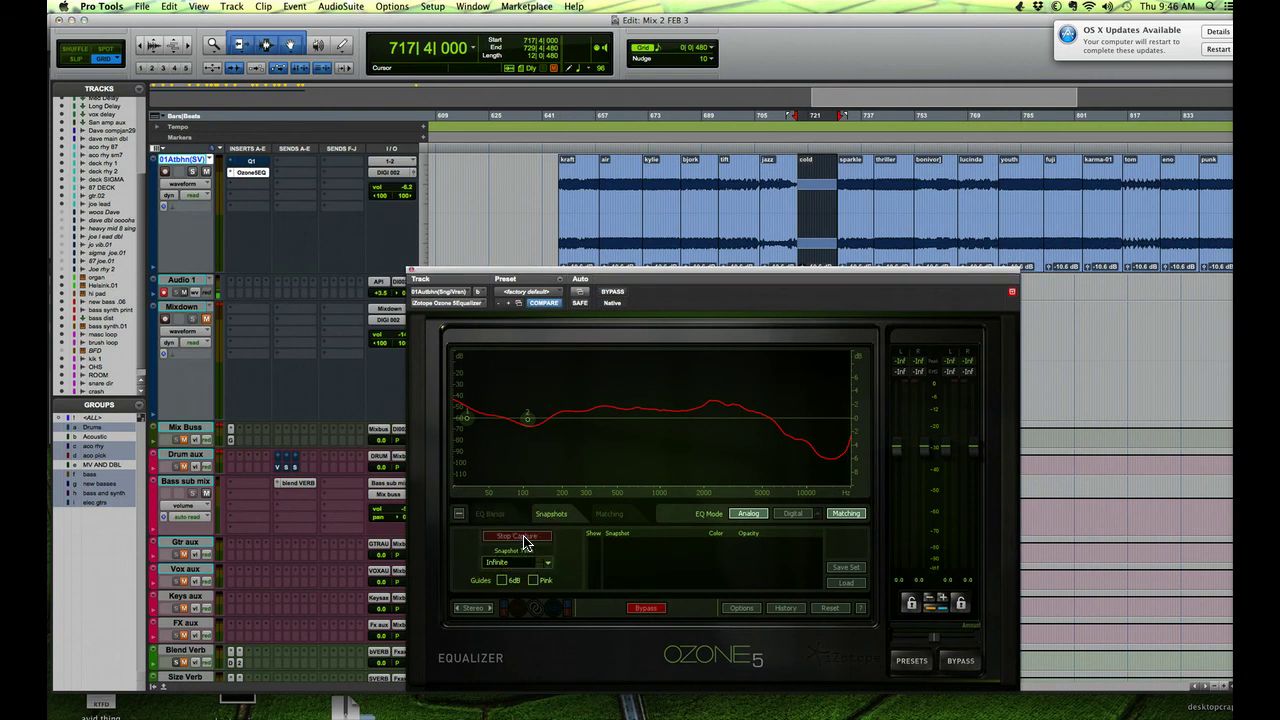
key("space")
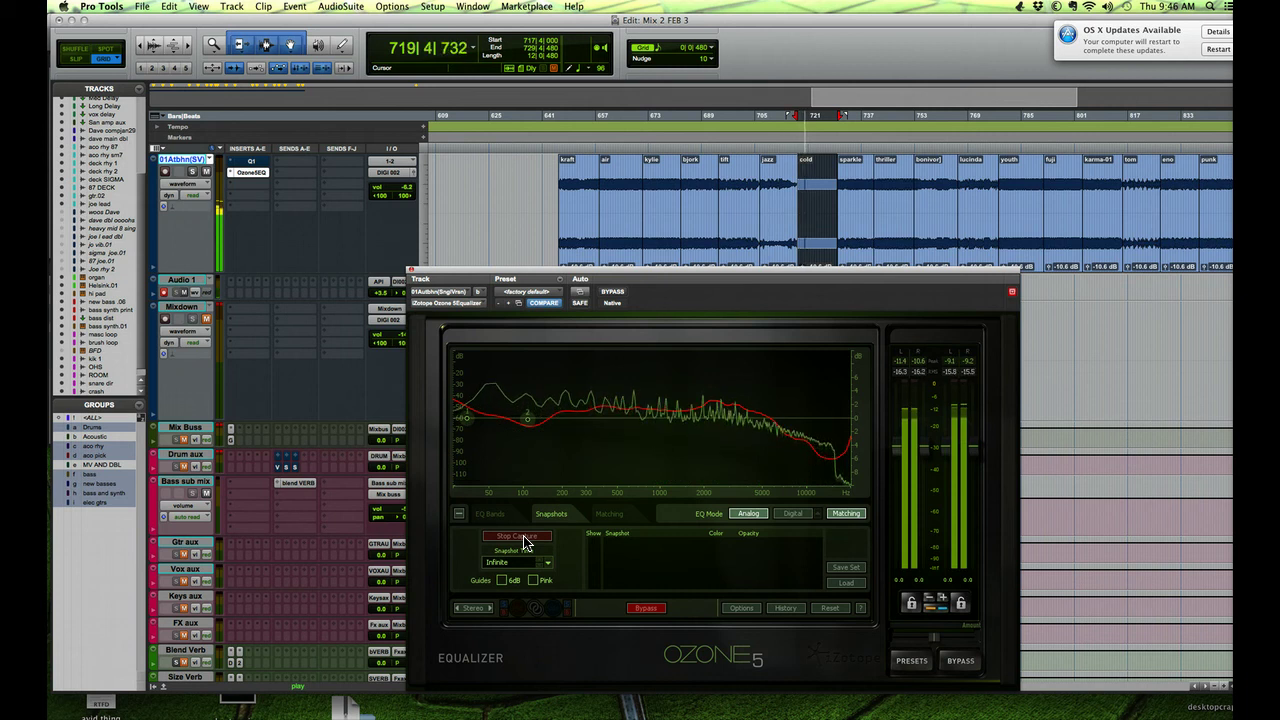
left_click(523, 539)
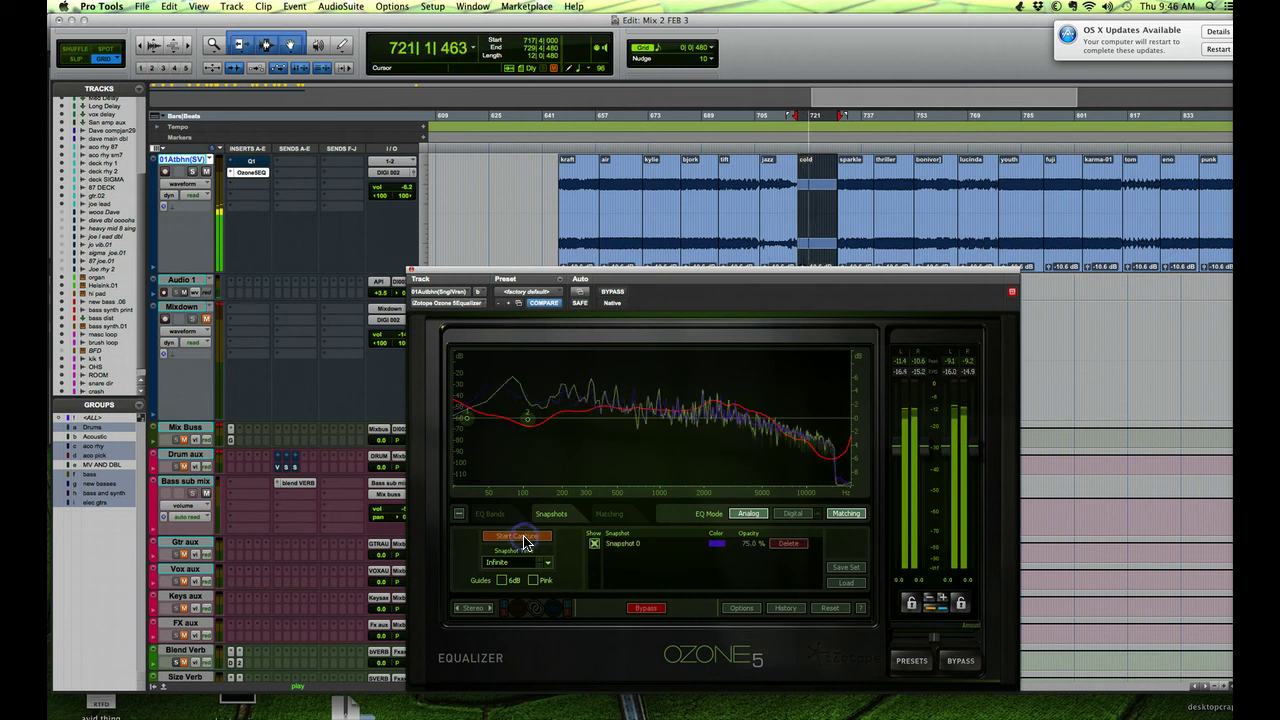
key("space")
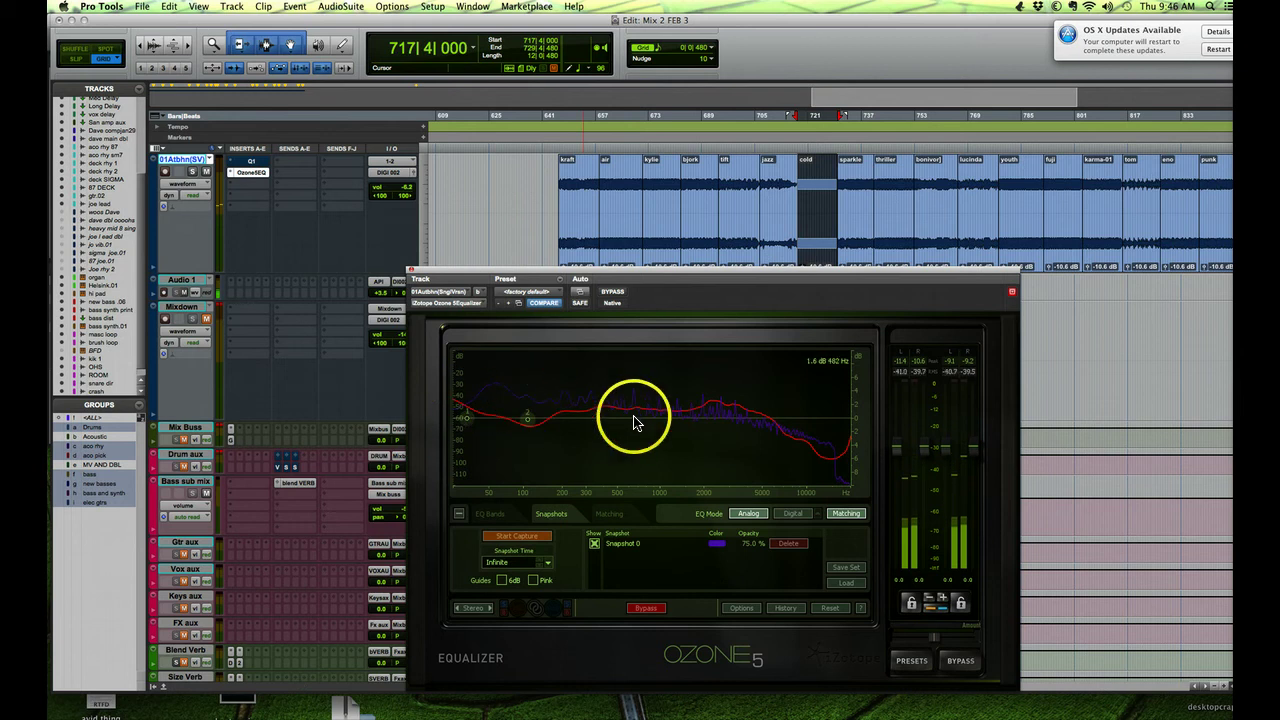
Rename the newly captured snapshot as cold.
double_click(655, 537)
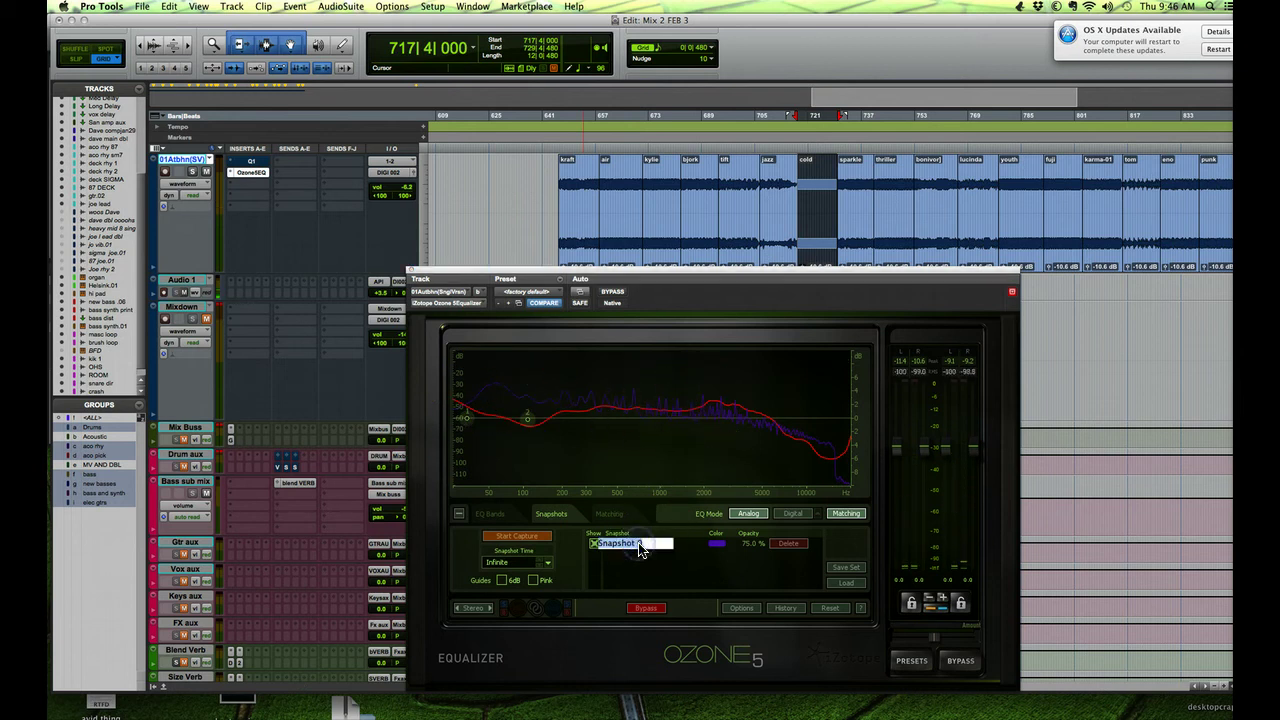
type("cold")
key("Return")
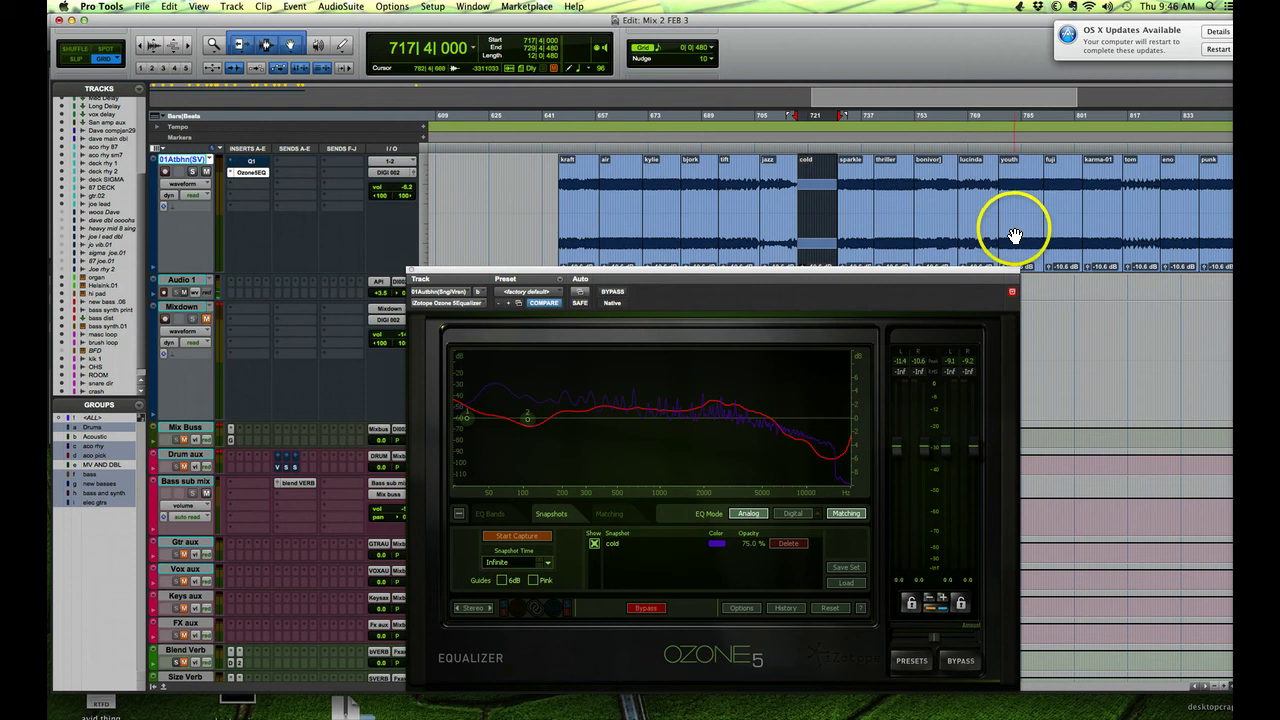
Capture a second spectrum snapshot from the karma-01 clip during playback.
left_click(1097, 238)
left_click(516, 537)
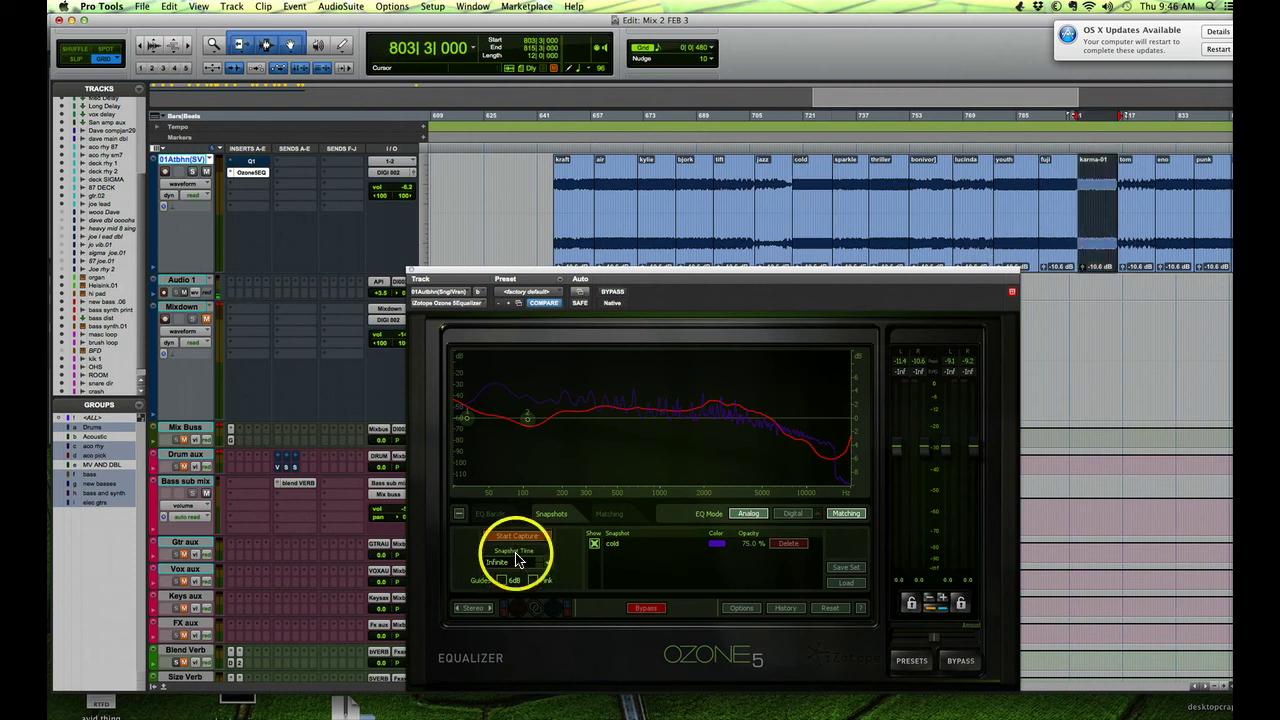
key("space")
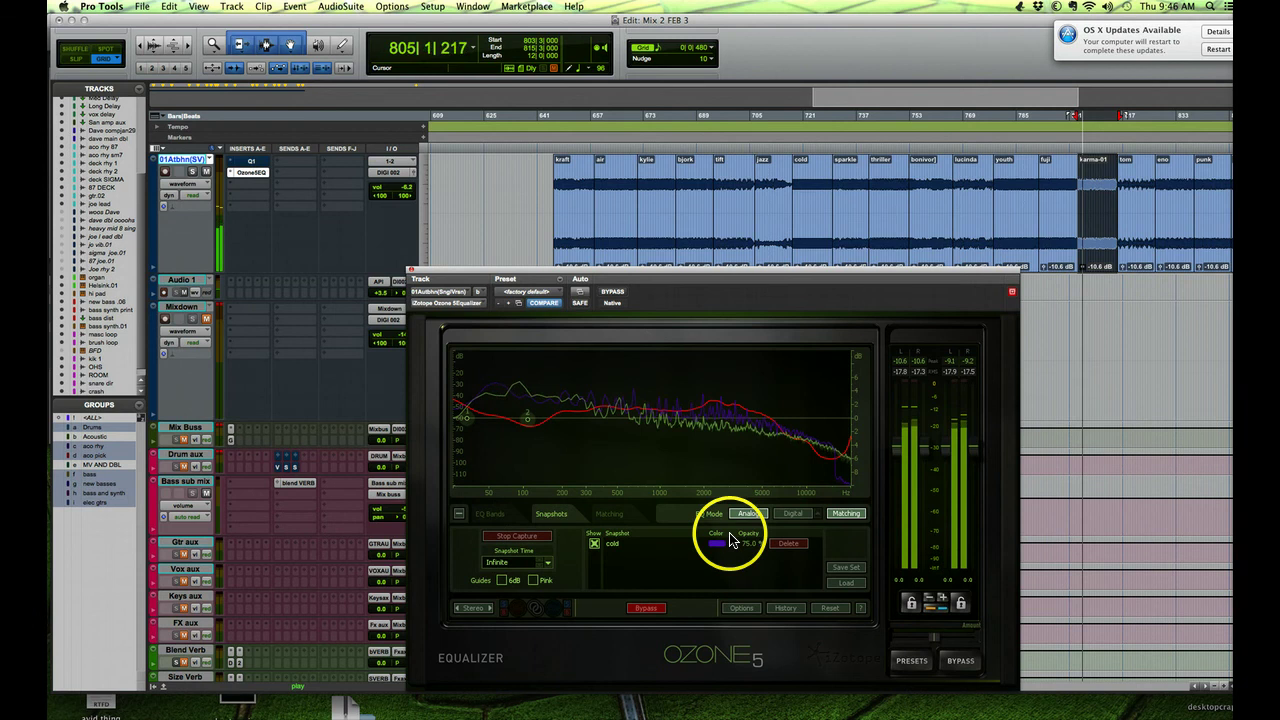
left_click(520, 538)
key("space")
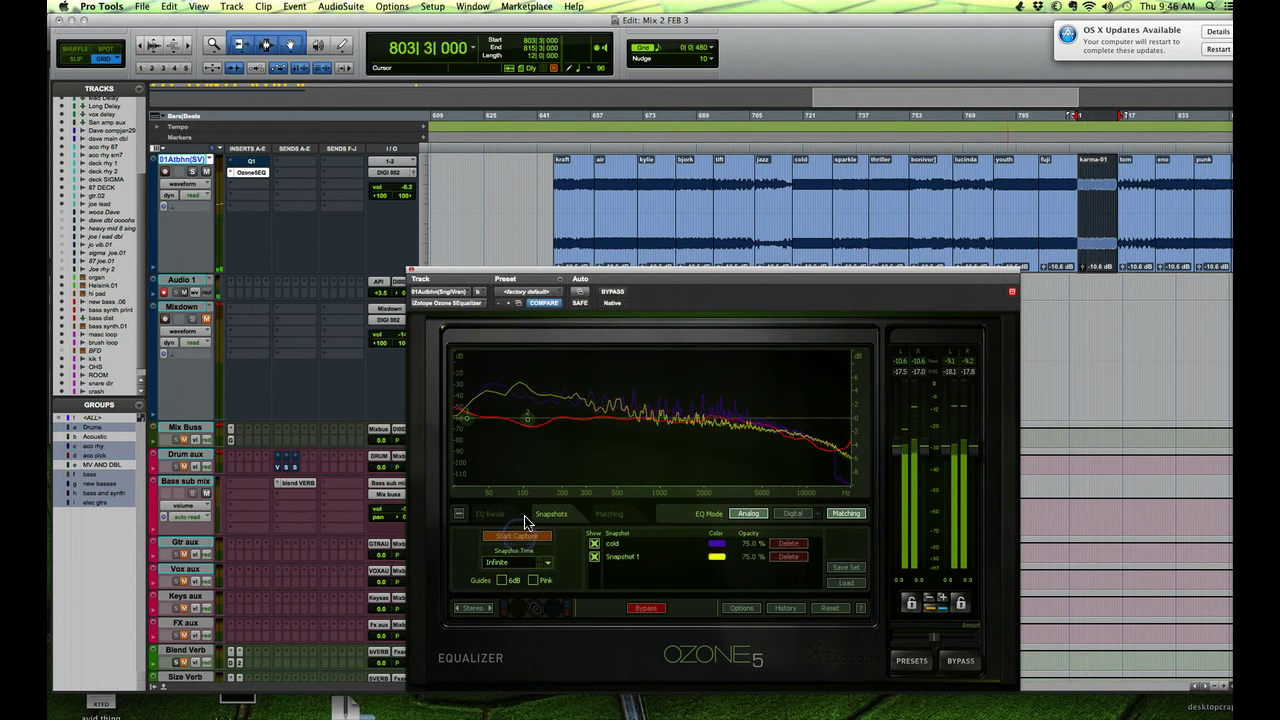
Name the second snapshot radio, correcting the misspelled first entry.
double_click(631, 559)
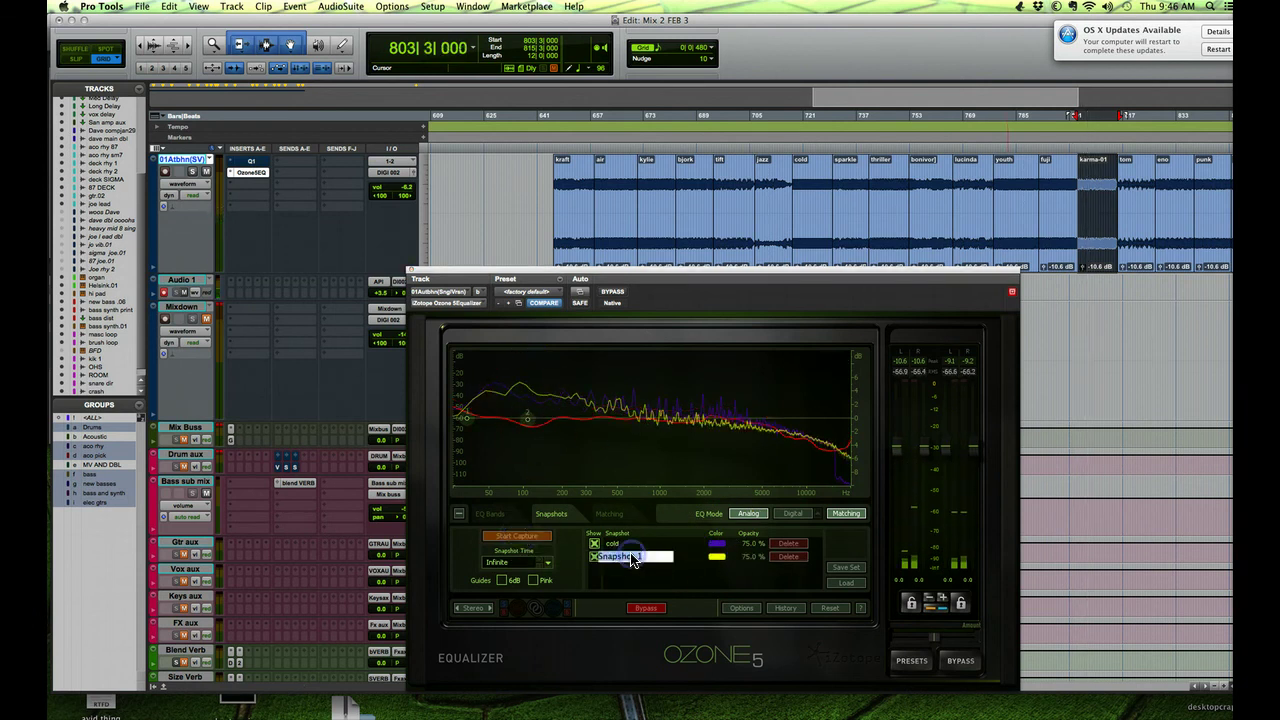
key("Return")
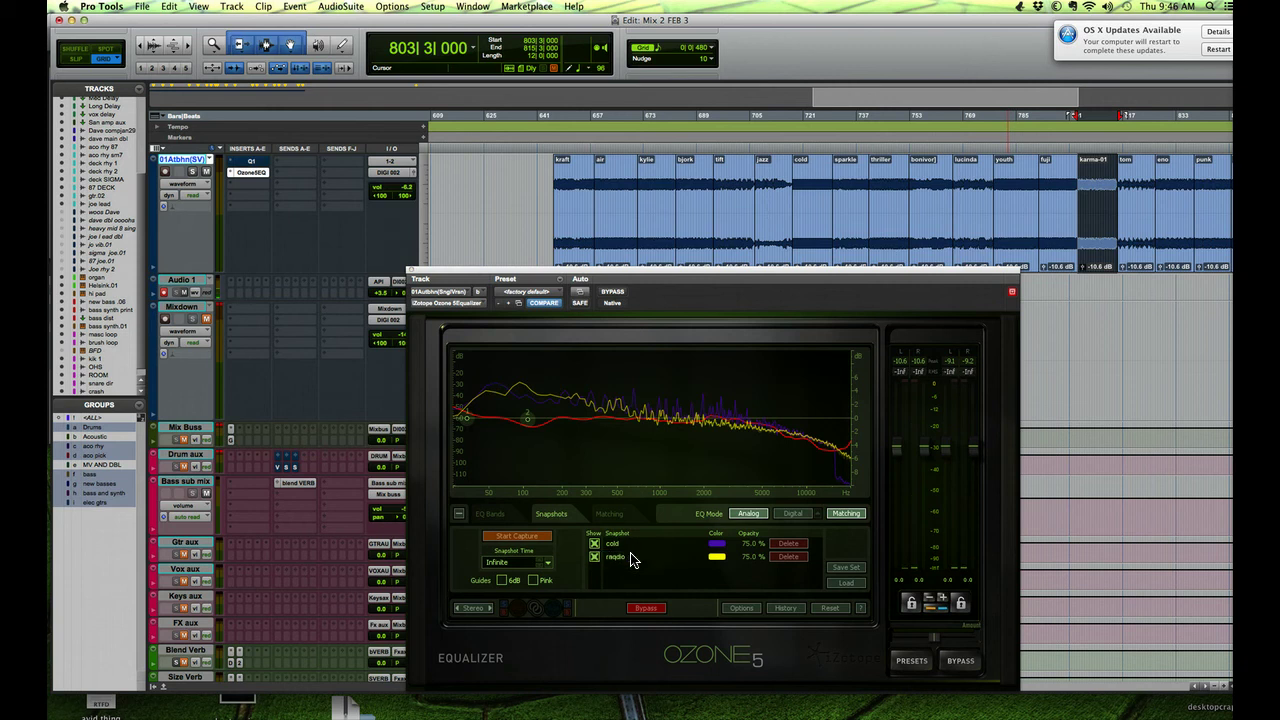
double_click(612, 557)
key("Return")
Capture a third spectrum snapshot from the fuji clip during playback.
left_click(1055, 259)
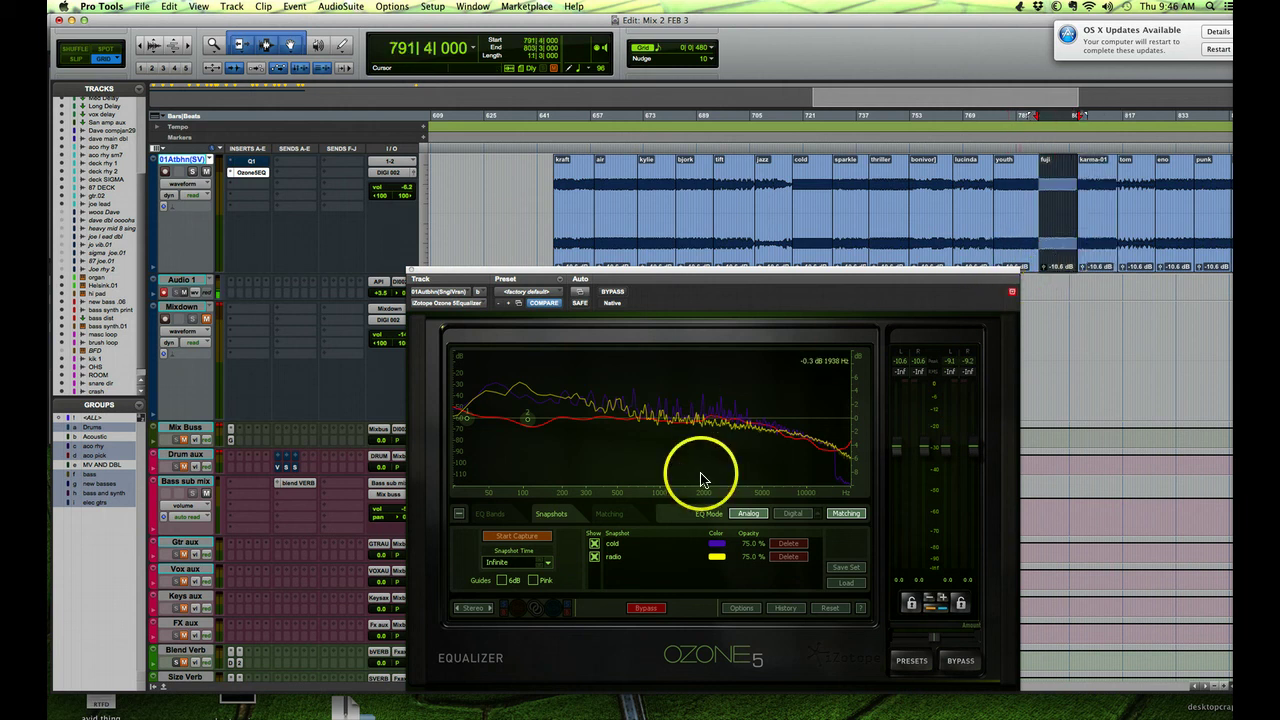
left_click(526, 537)
key("space")
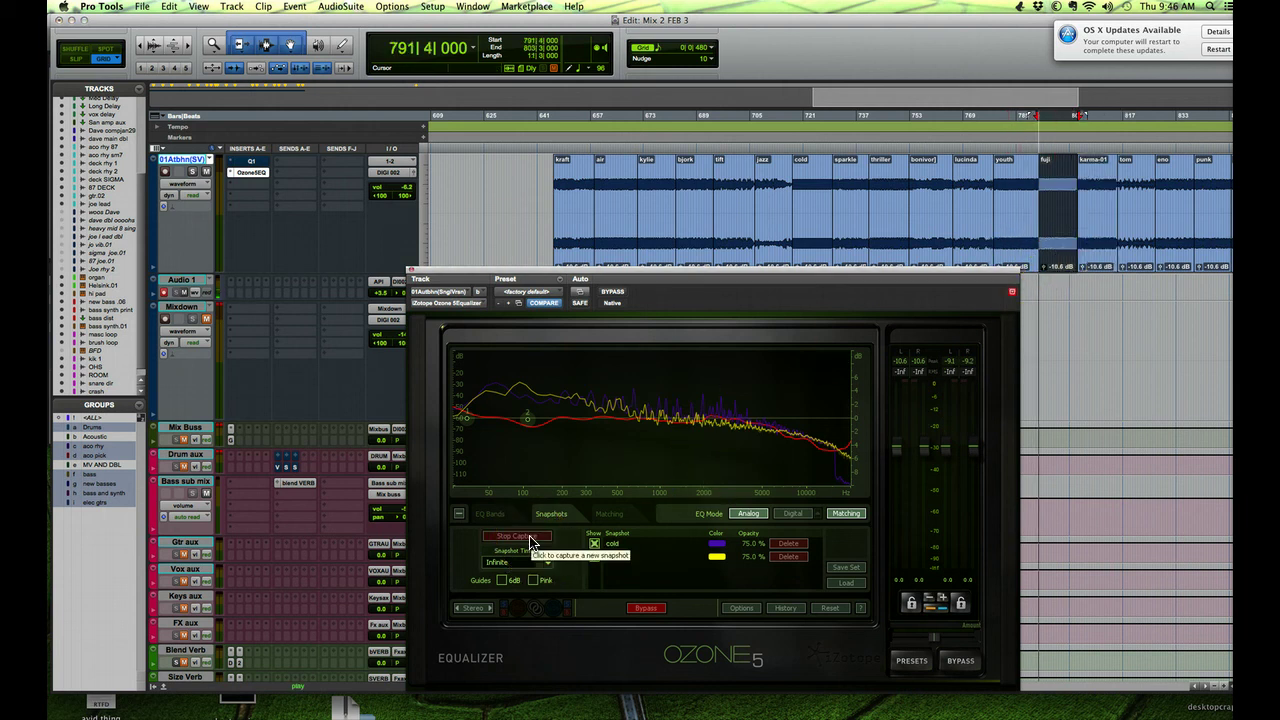
left_click(516, 538)
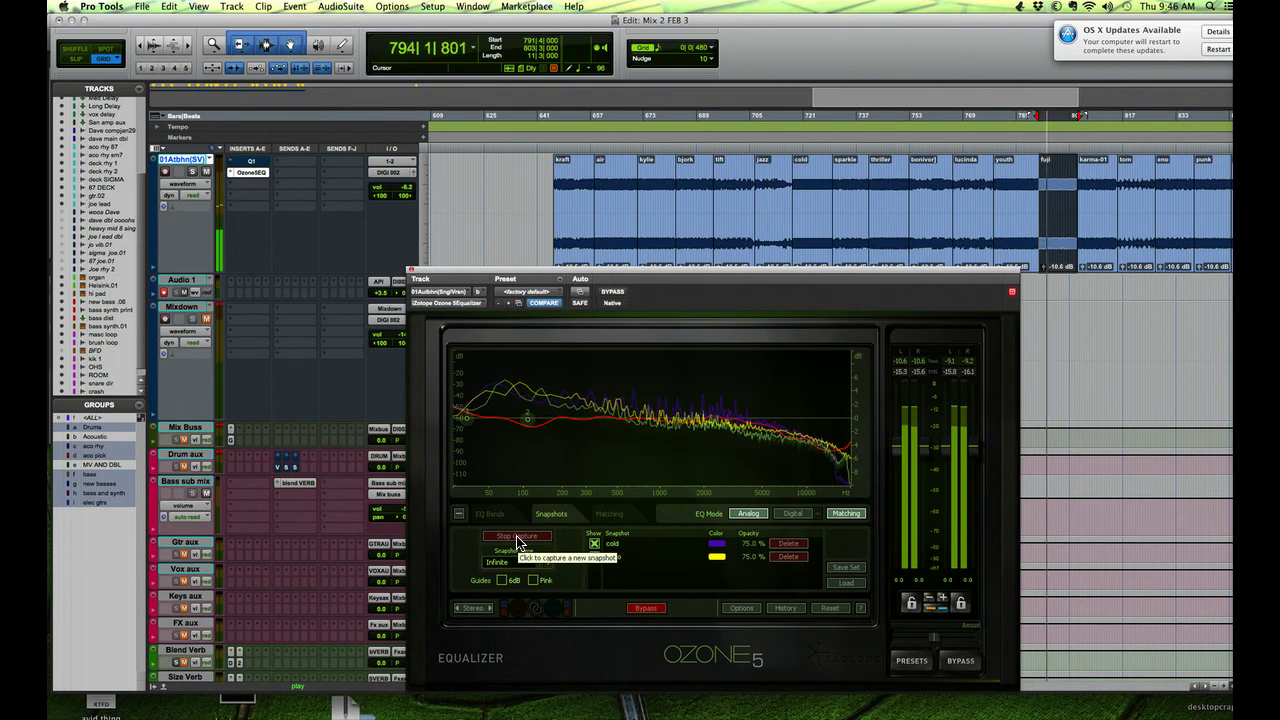
left_click(517, 538)
key("space")
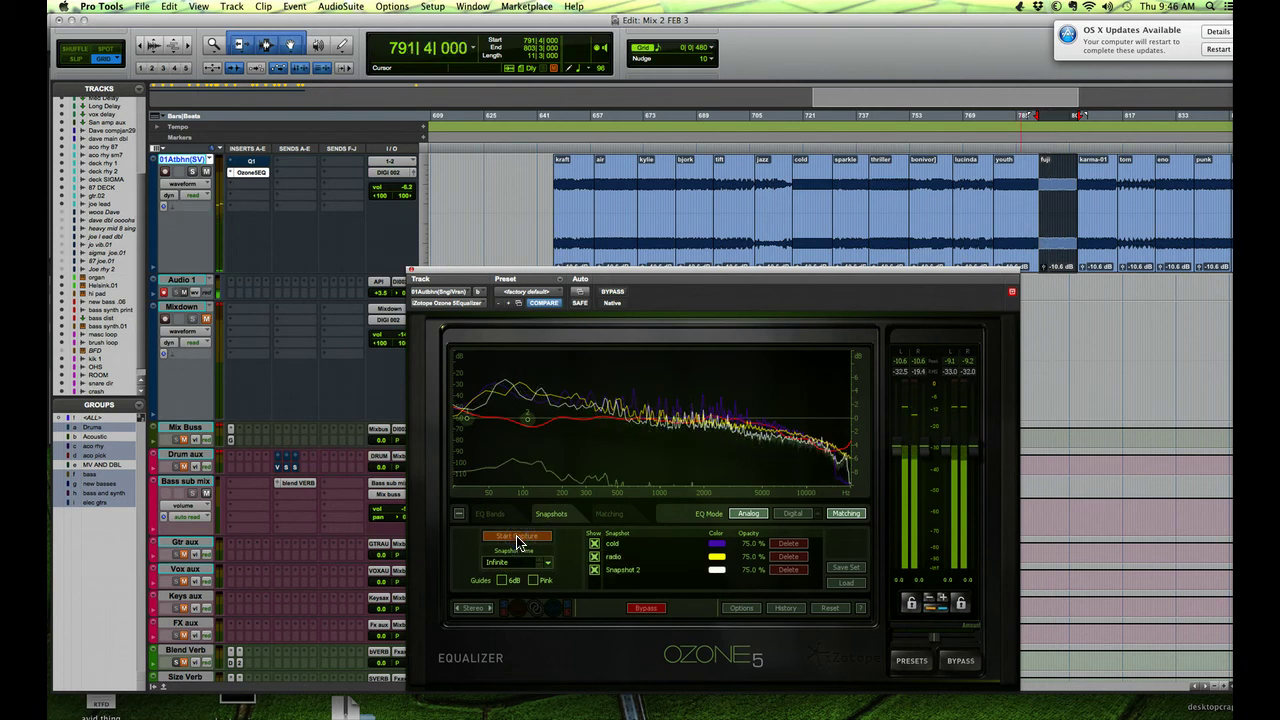
Rename the third snapshot as fuji.
double_click(620, 569)
left_click(622, 571)
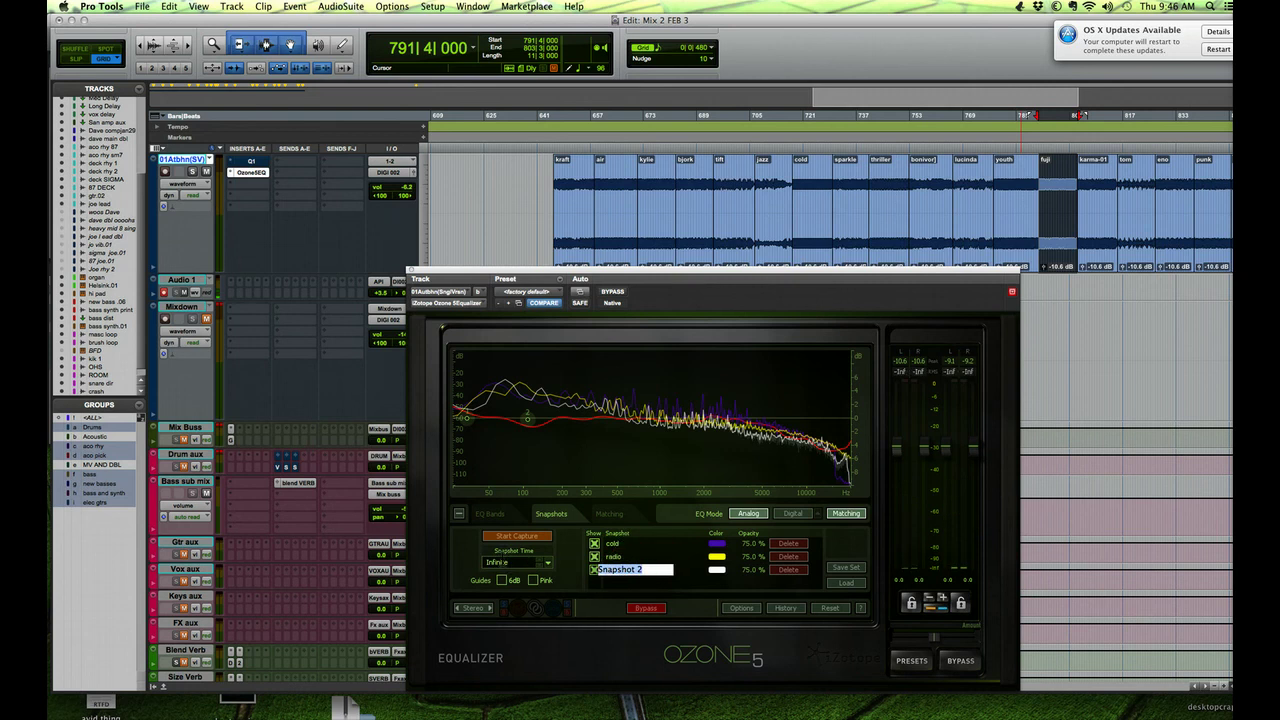
key("Return")
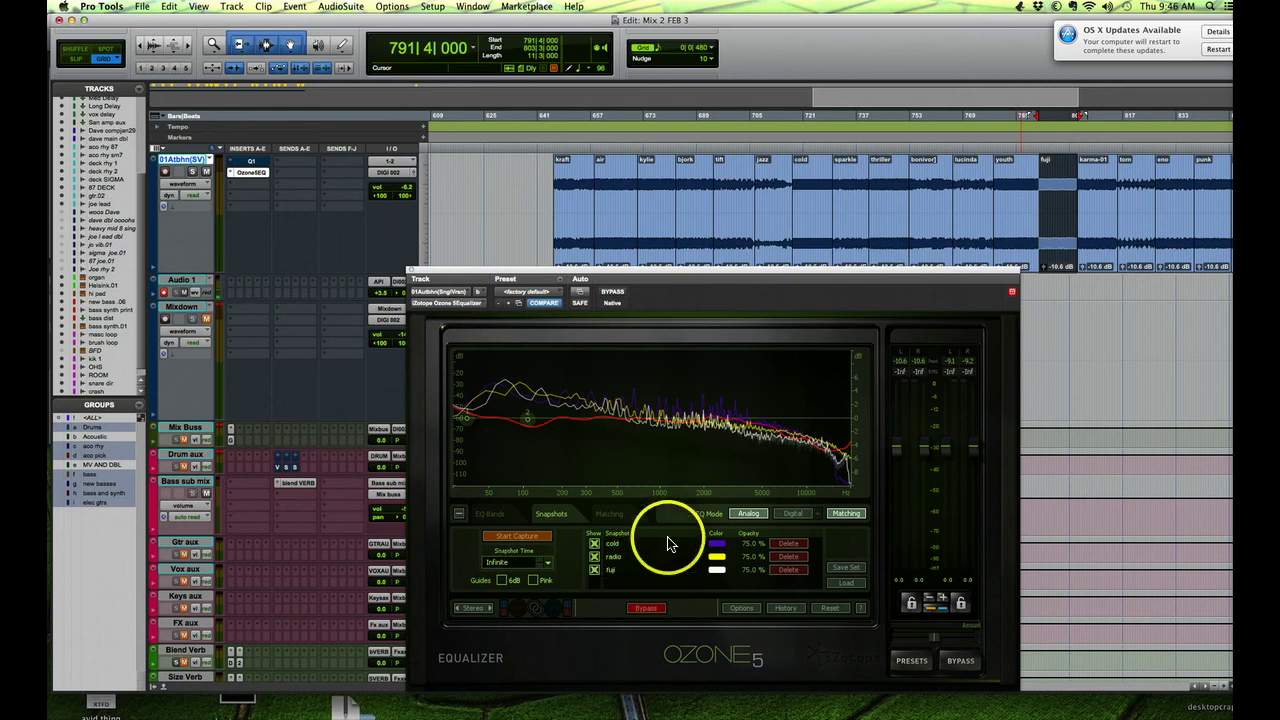
Move the Ozone equalizer insert from the reference track to the Mixdown track, muting the reference track and unmuting Mixdown.
left_click_drag(686, 267, 844, 248)
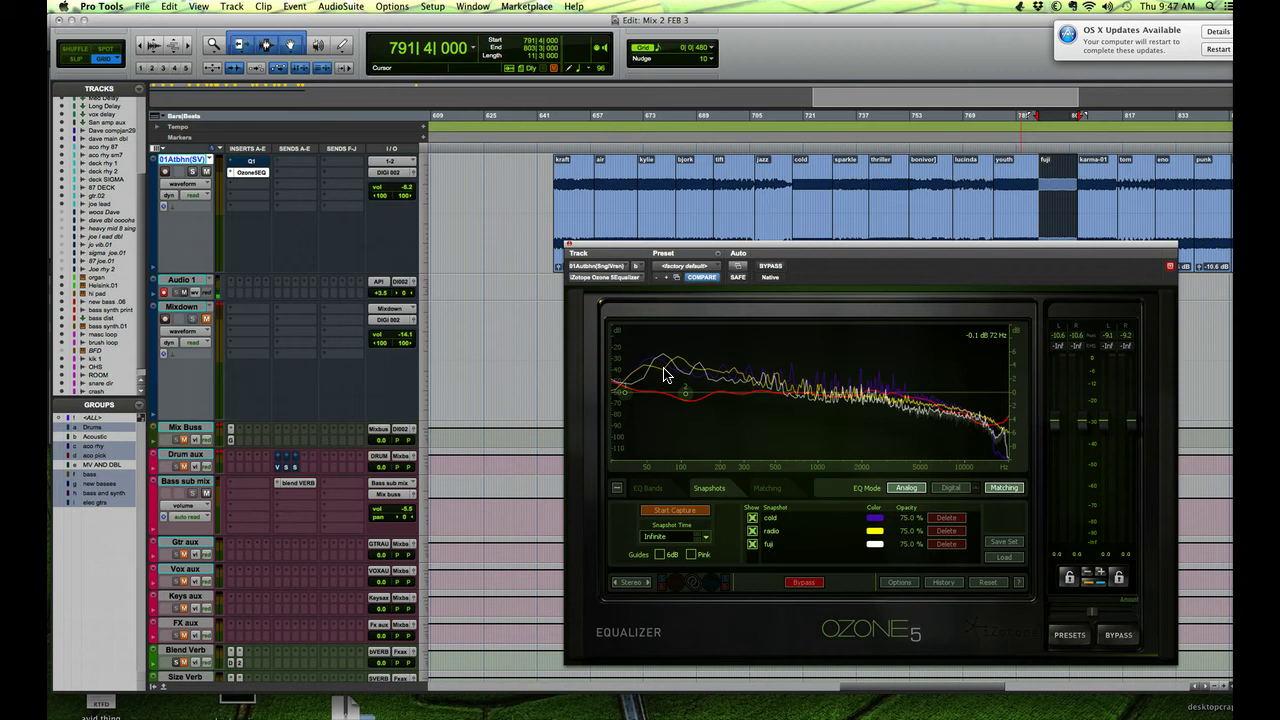
left_click(242, 174)
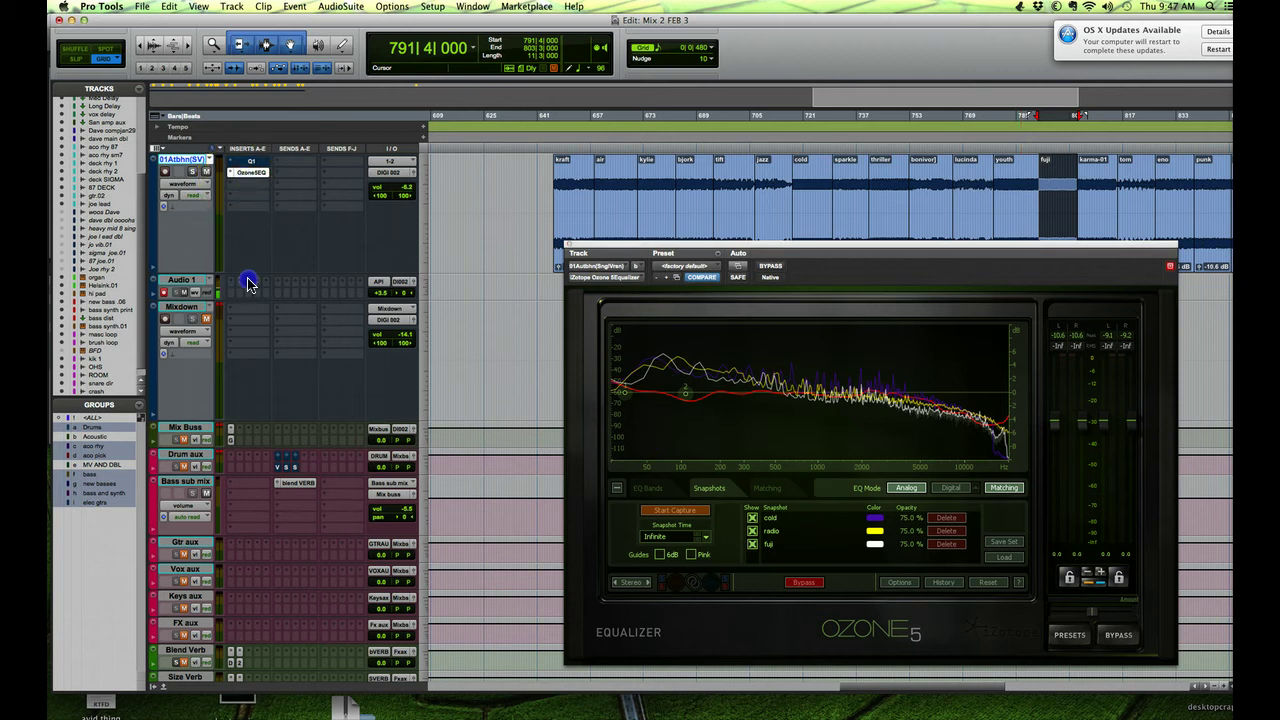
left_click_drag(243, 313, 245, 312)
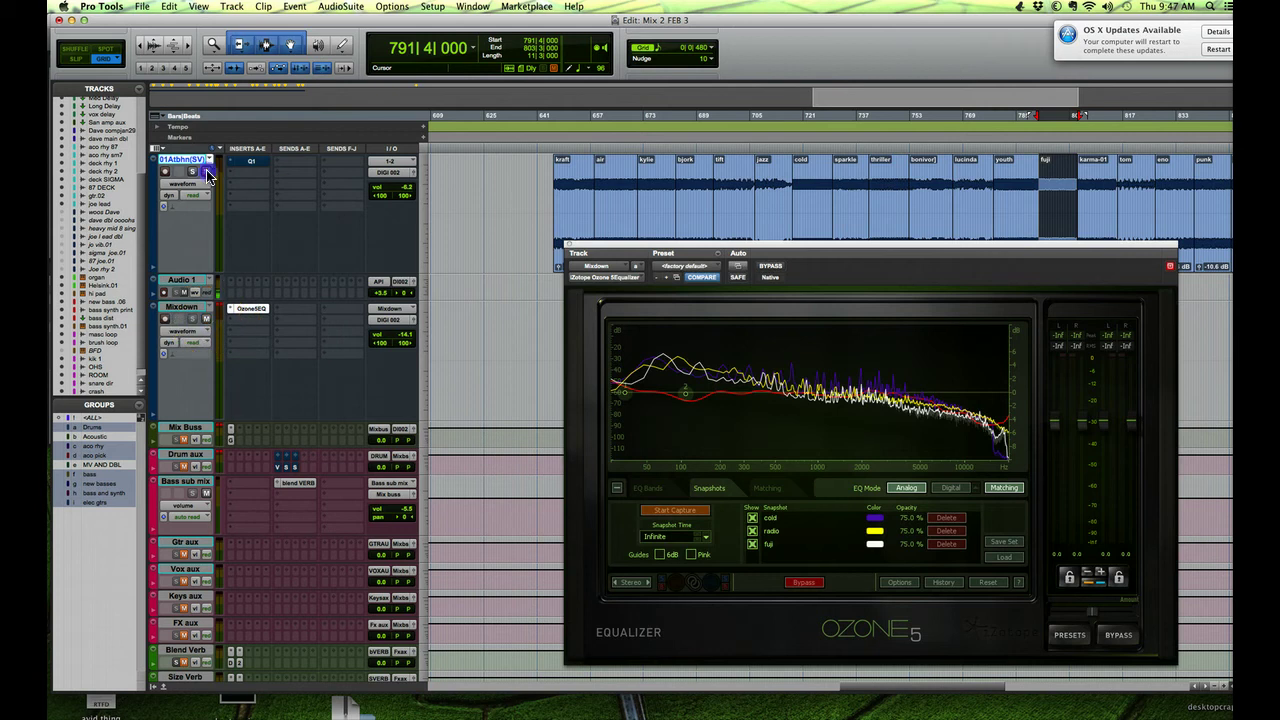
Audition the Mixdown track from about bar 15 and raise its volume to -7.8 dB.
key("Return")
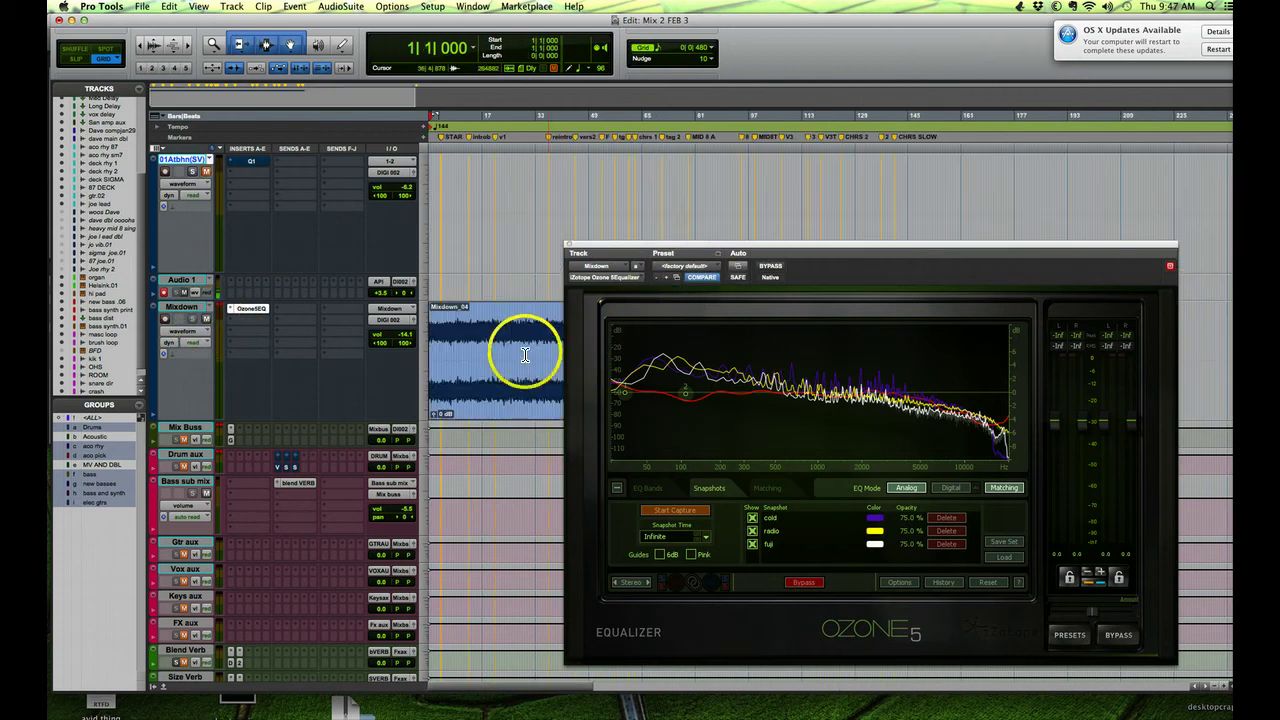
left_click(478, 328)
key("space")
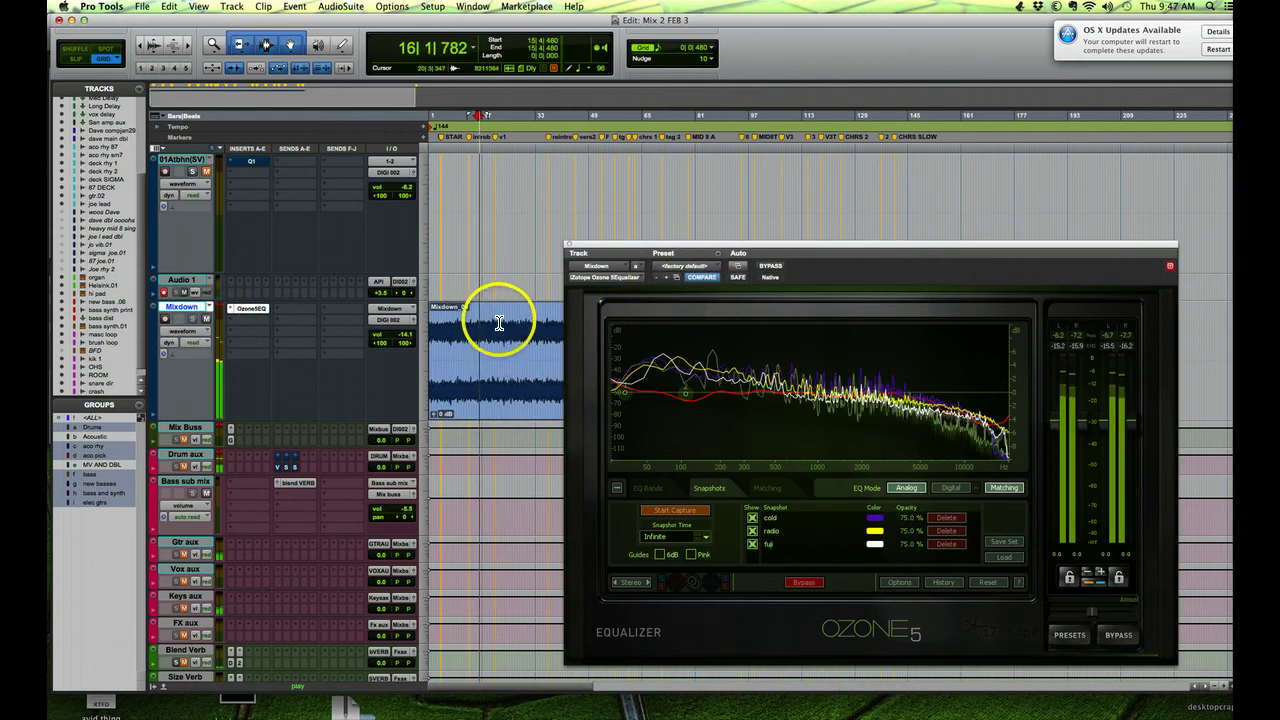
key("space")
left_click(398, 339)
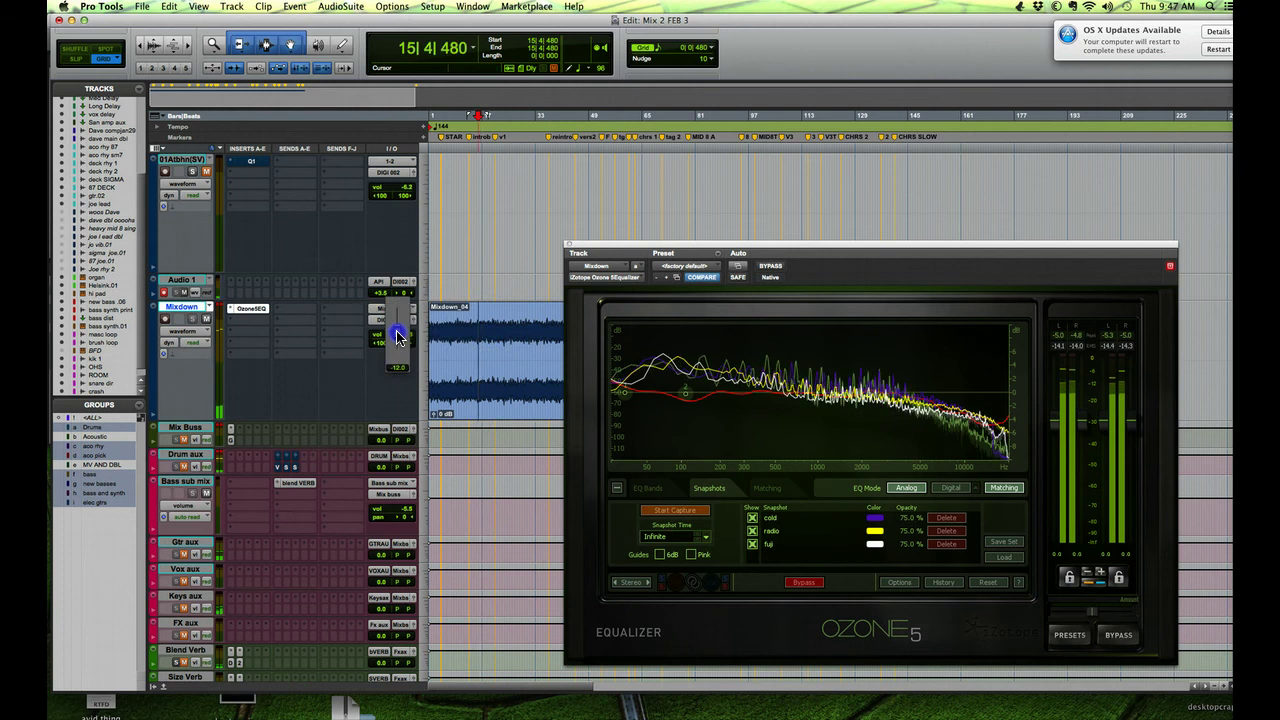
key("space")
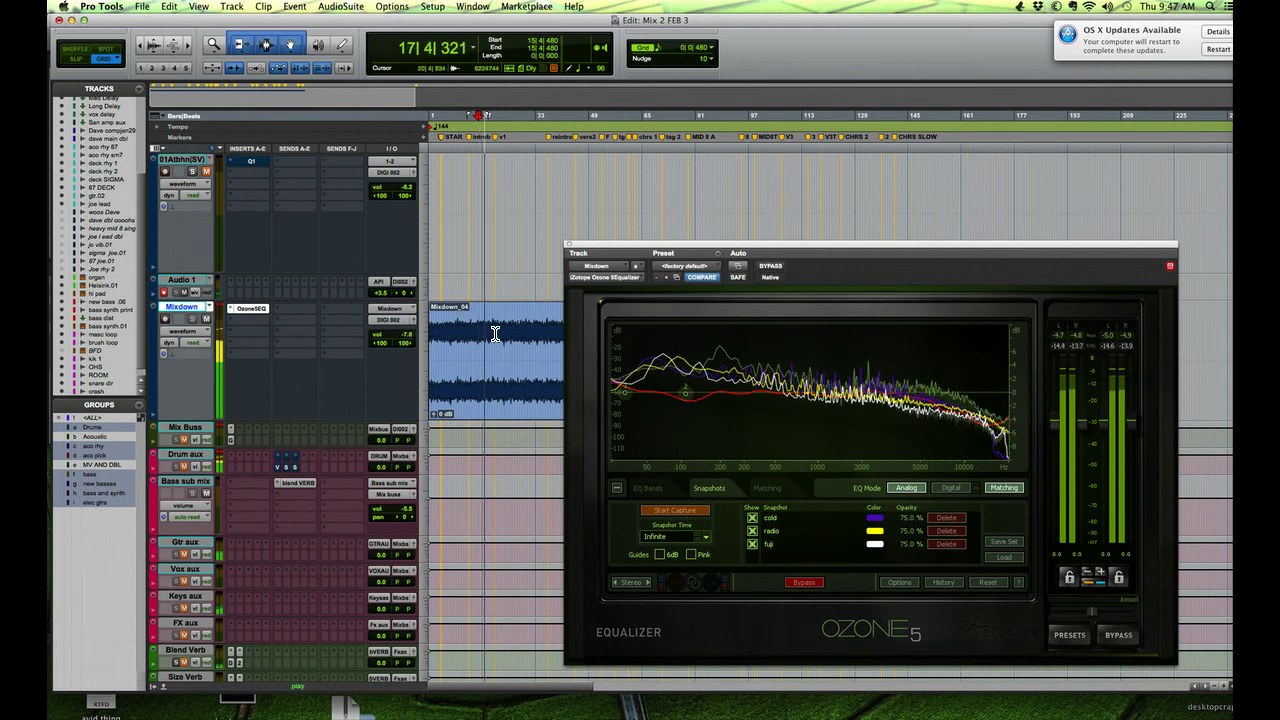
Capture a spectrum snapshot of the Mixdown track while playing it from bar 5.
left_click(451, 314)
key("space")
left_click(441, 327)
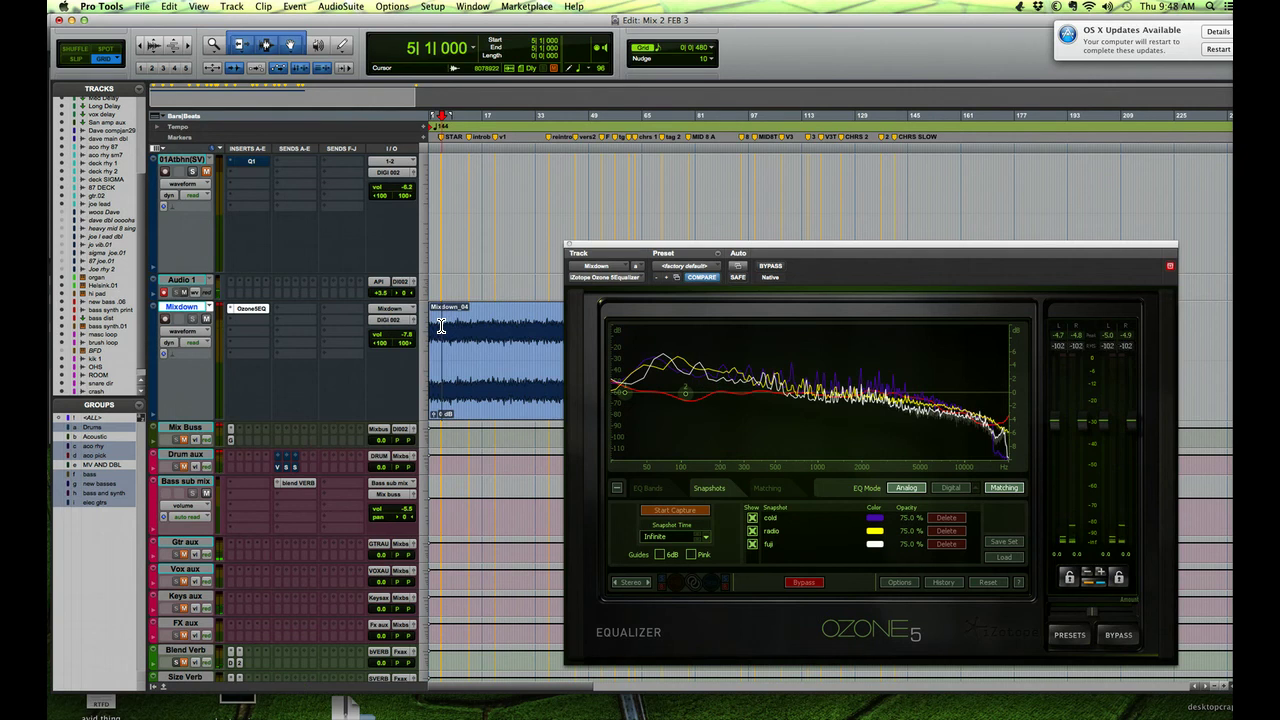
left_click(673, 510)
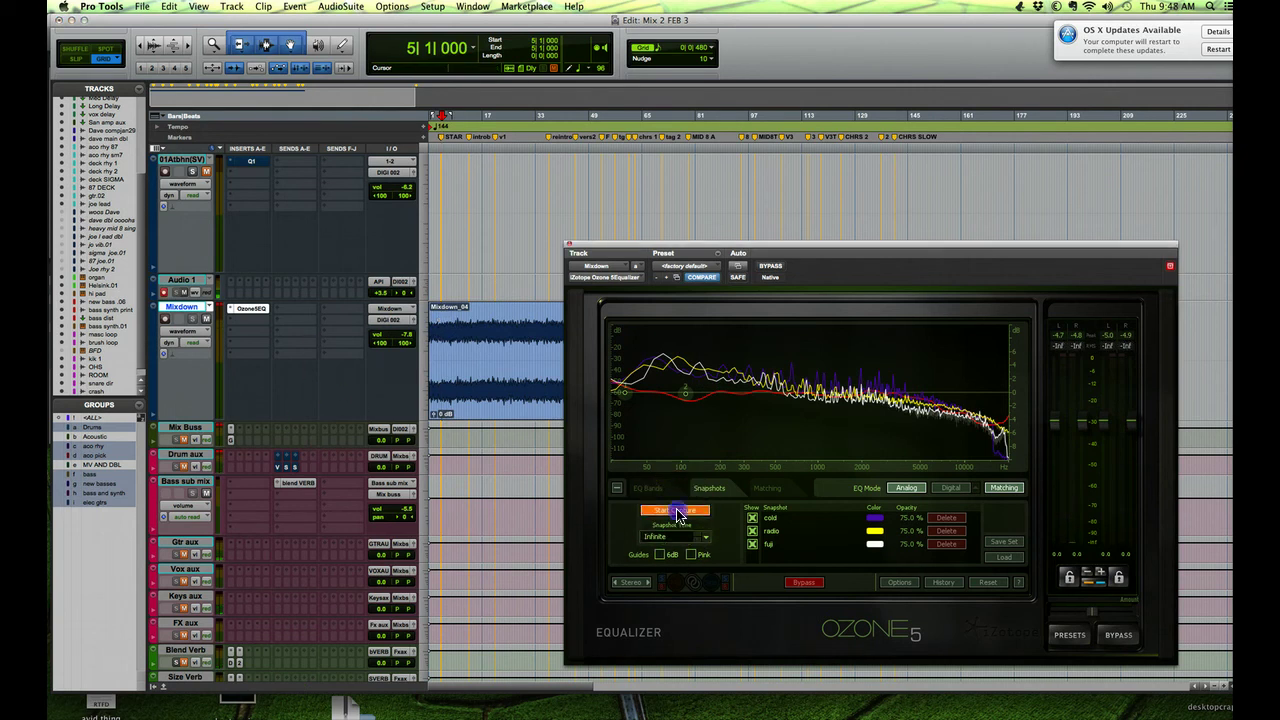
key("space")
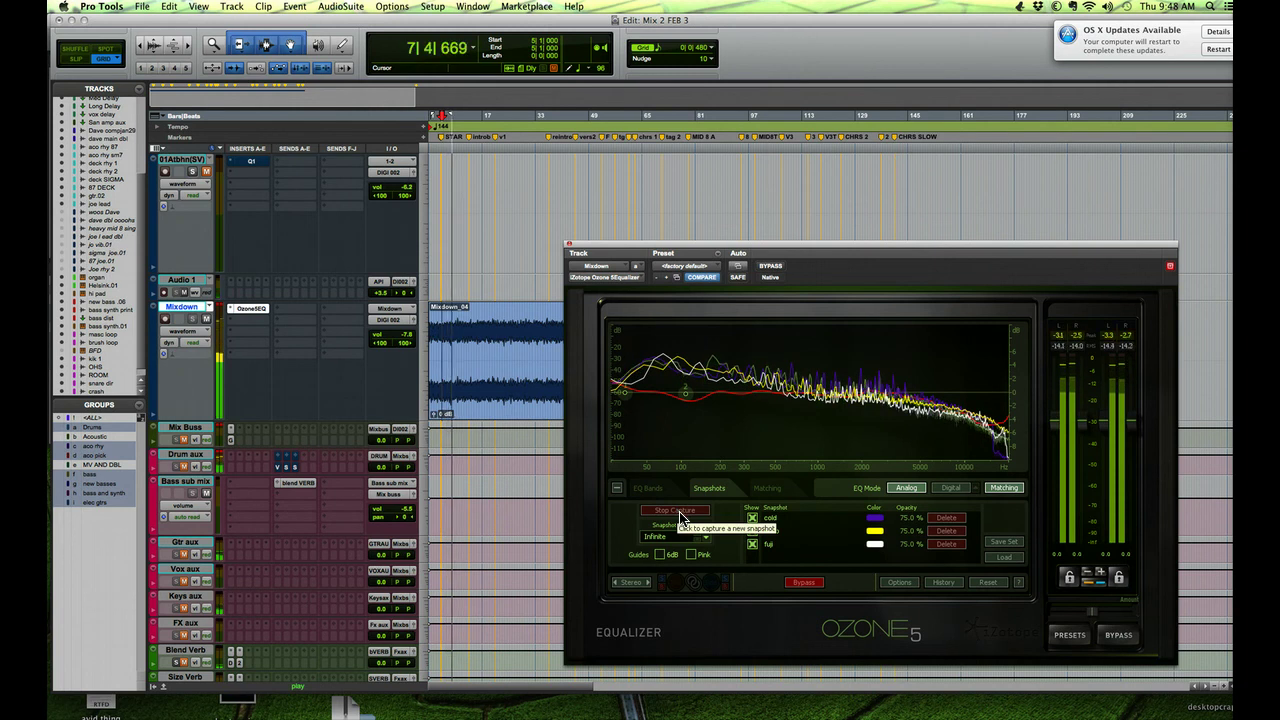
left_click(761, 537)
left_click(680, 511)
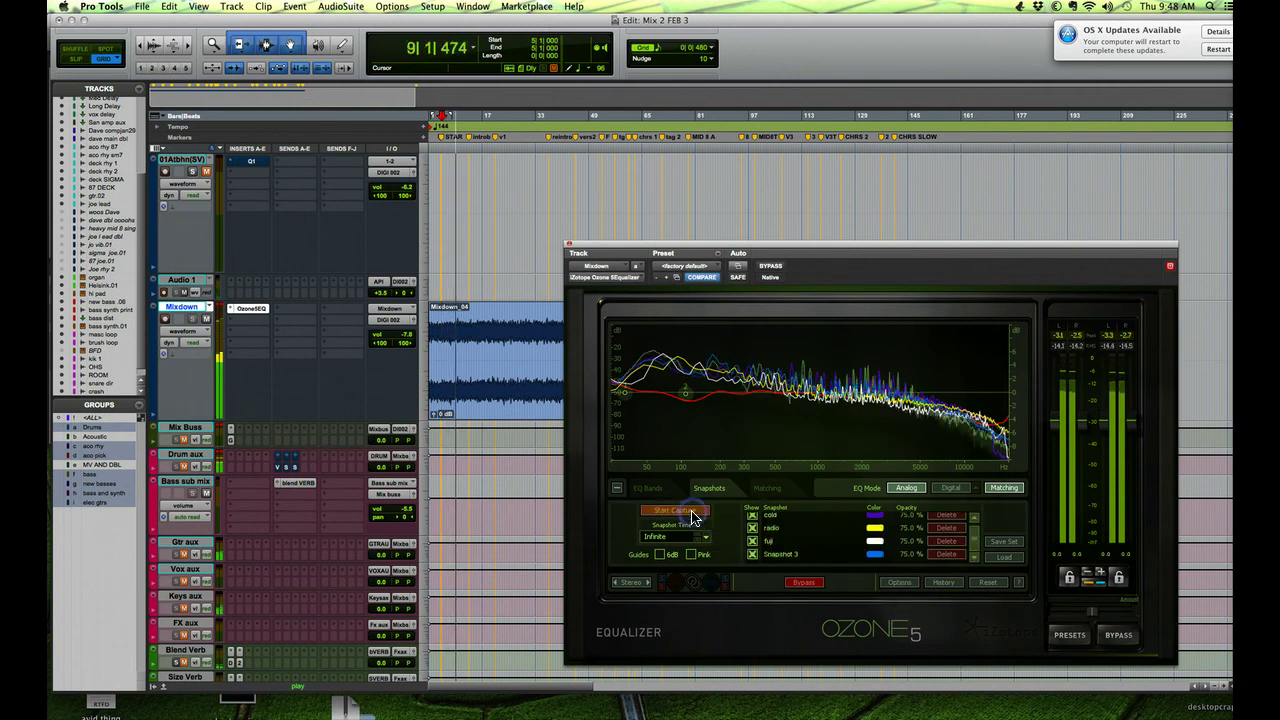
key("space")
Rename the new Mixdown snapshot as mix.
left_click(773, 542)
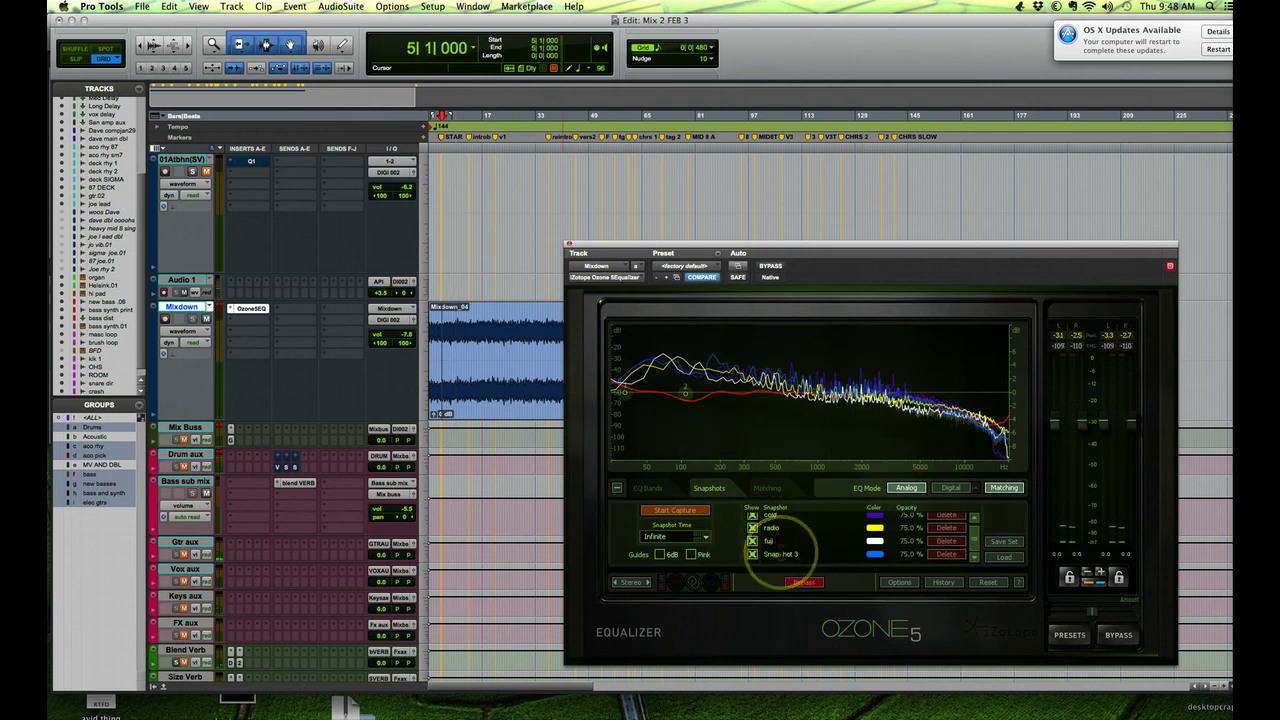
double_click(780, 554)
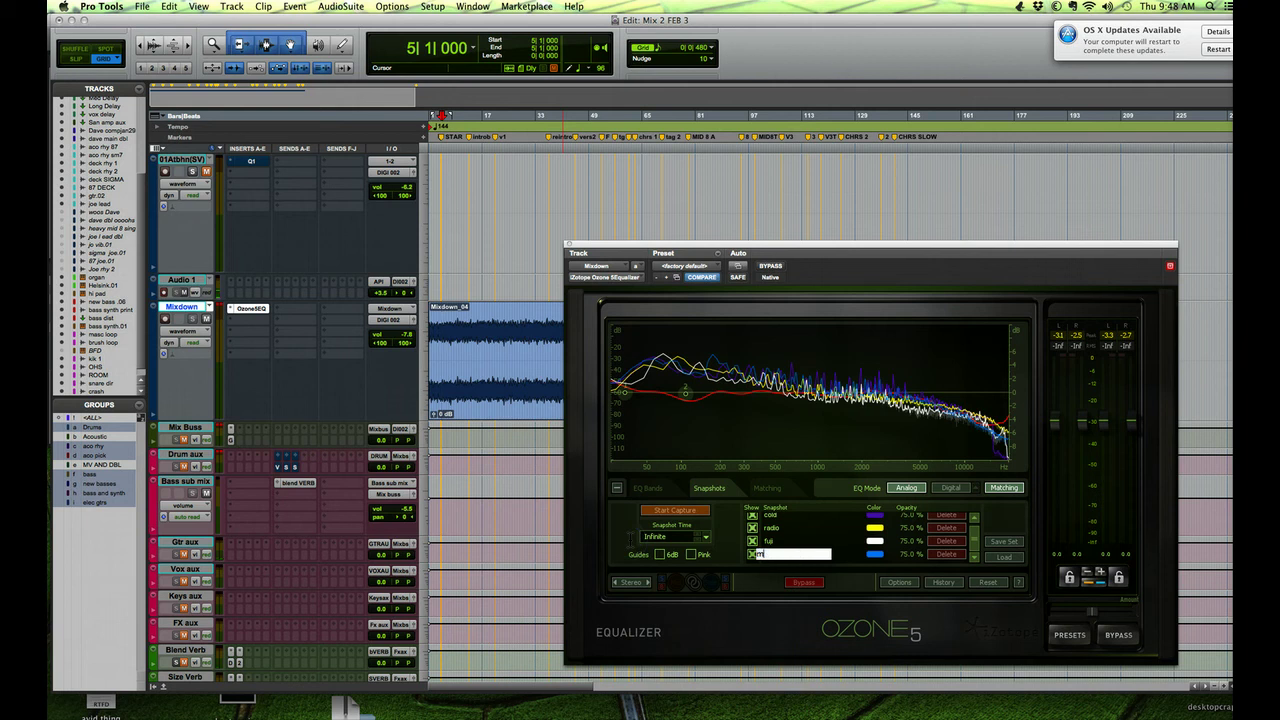
key("Return")
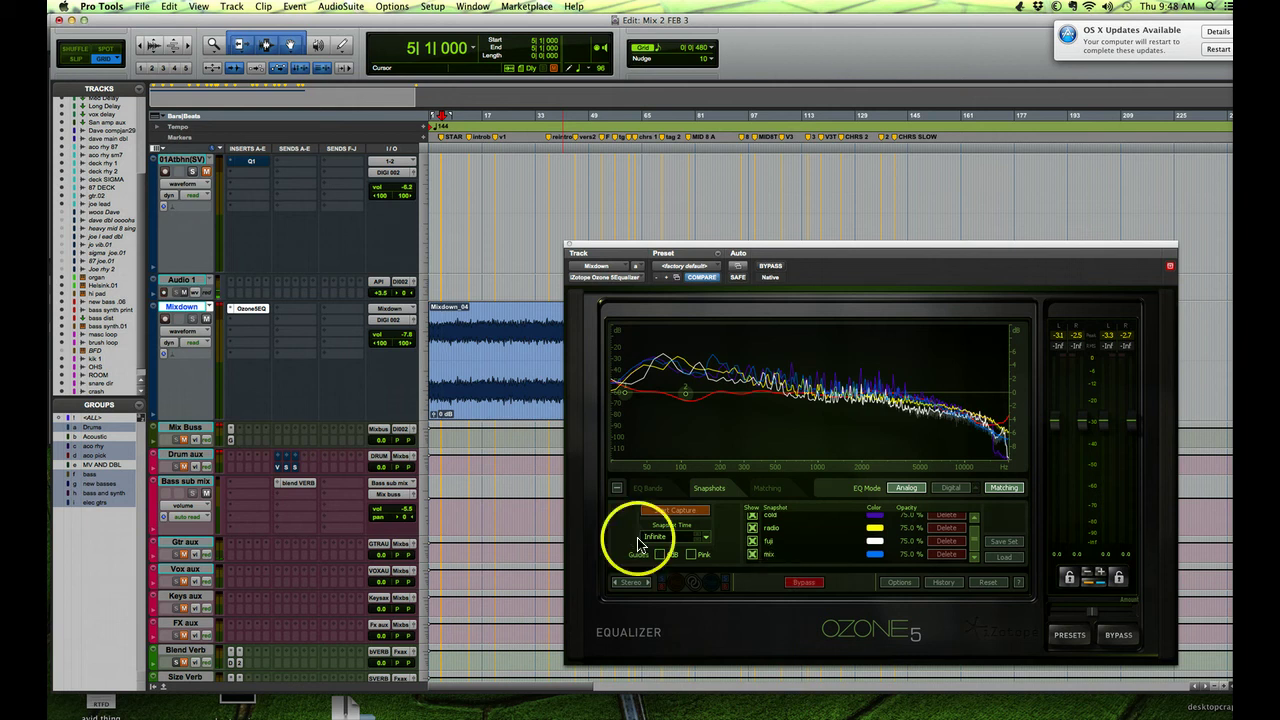
Disable EQ band 2 and enable band 3 as a bell cut of -1.0 dB at 196 Hz.
left_click(713, 360)
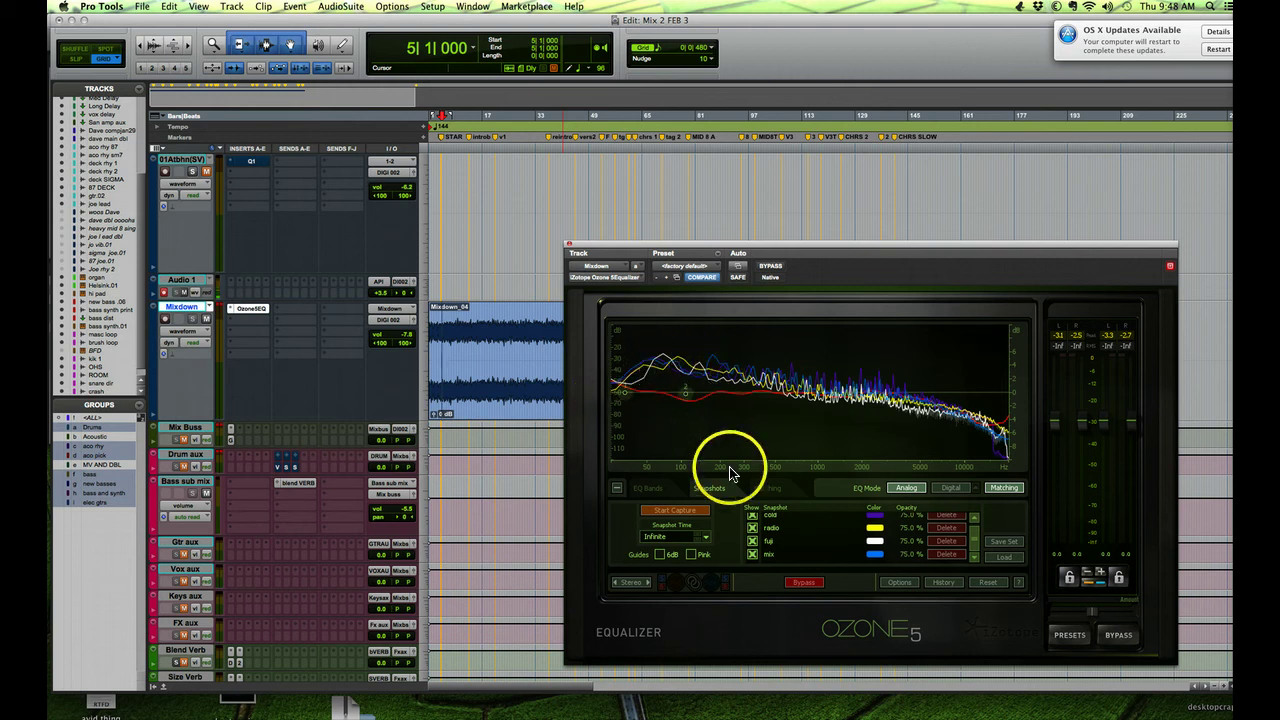
left_click(647, 489)
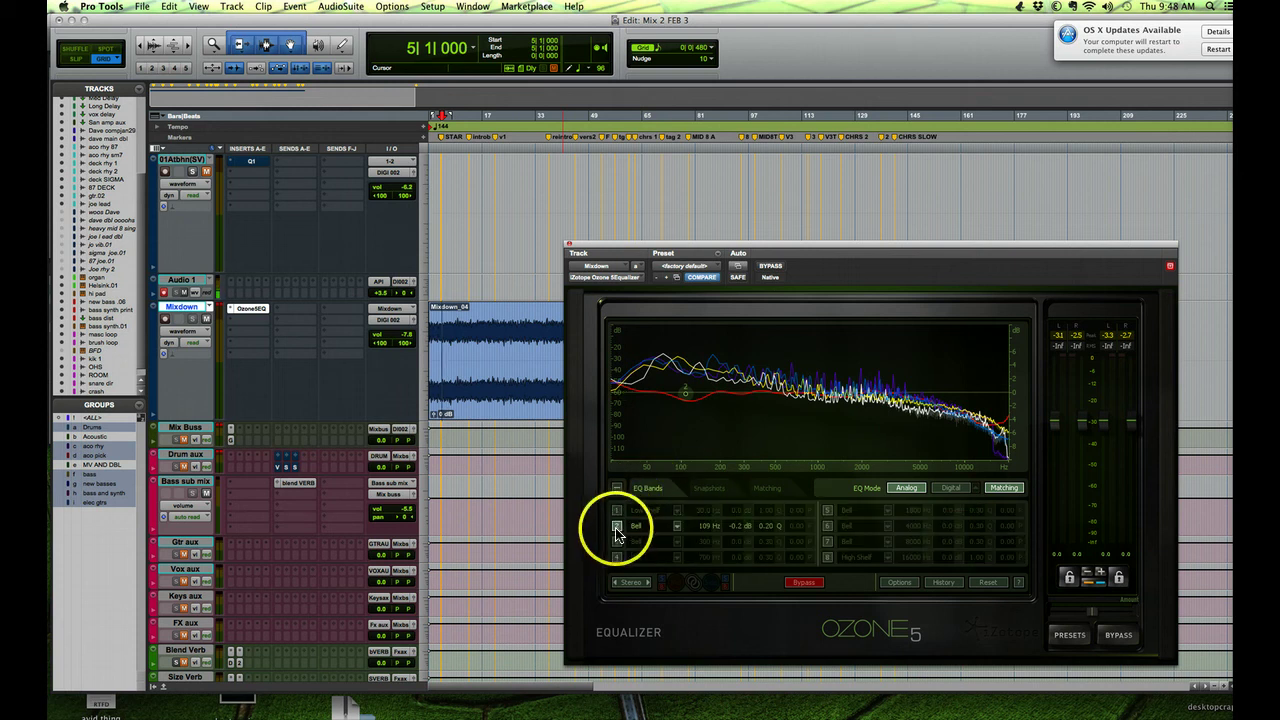
left_click(617, 527)
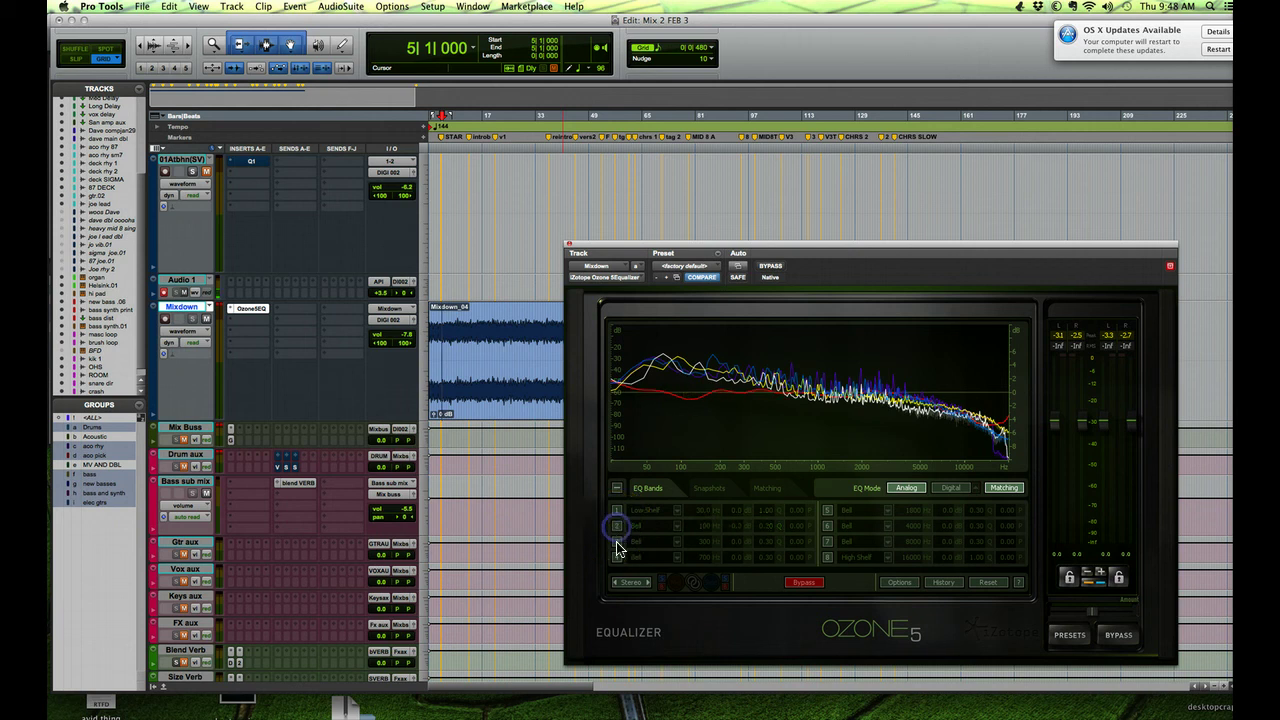
left_click(617, 541)
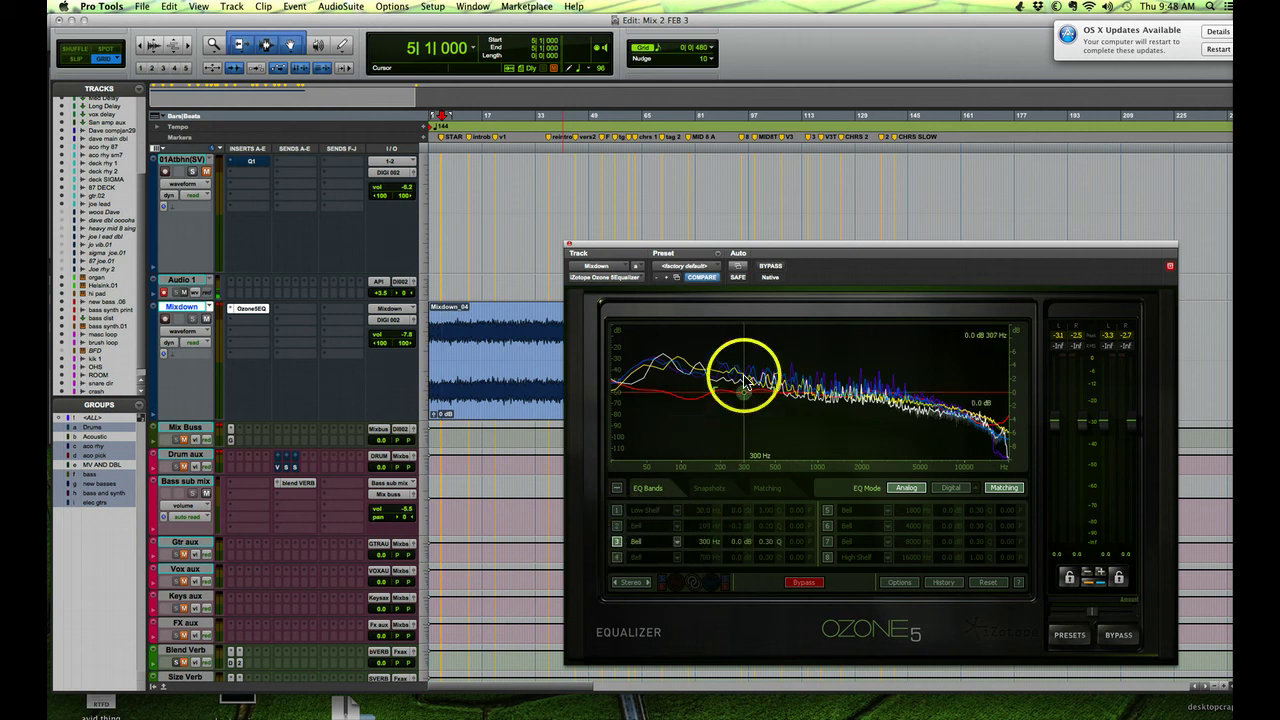
left_click_drag(745, 392, 717, 402)
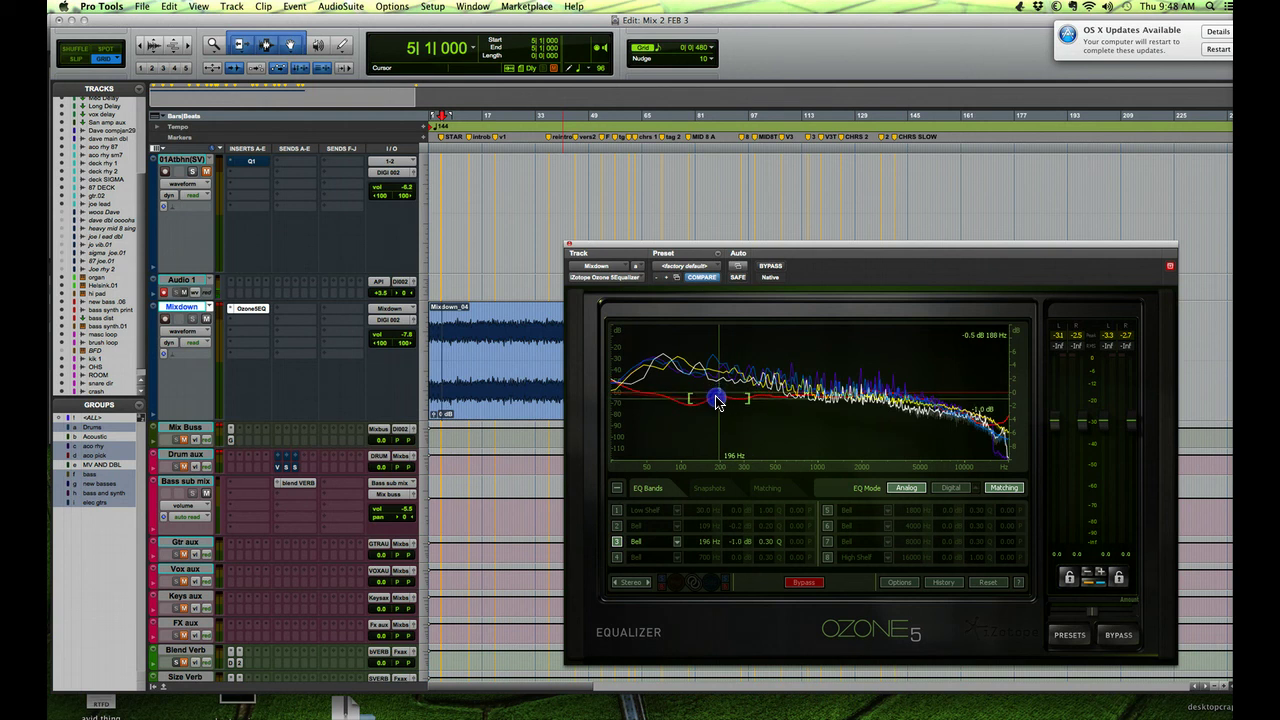
Play Mixdown from bar 5 and compare the sound with the equalizer module bypassed and active.
key("space")
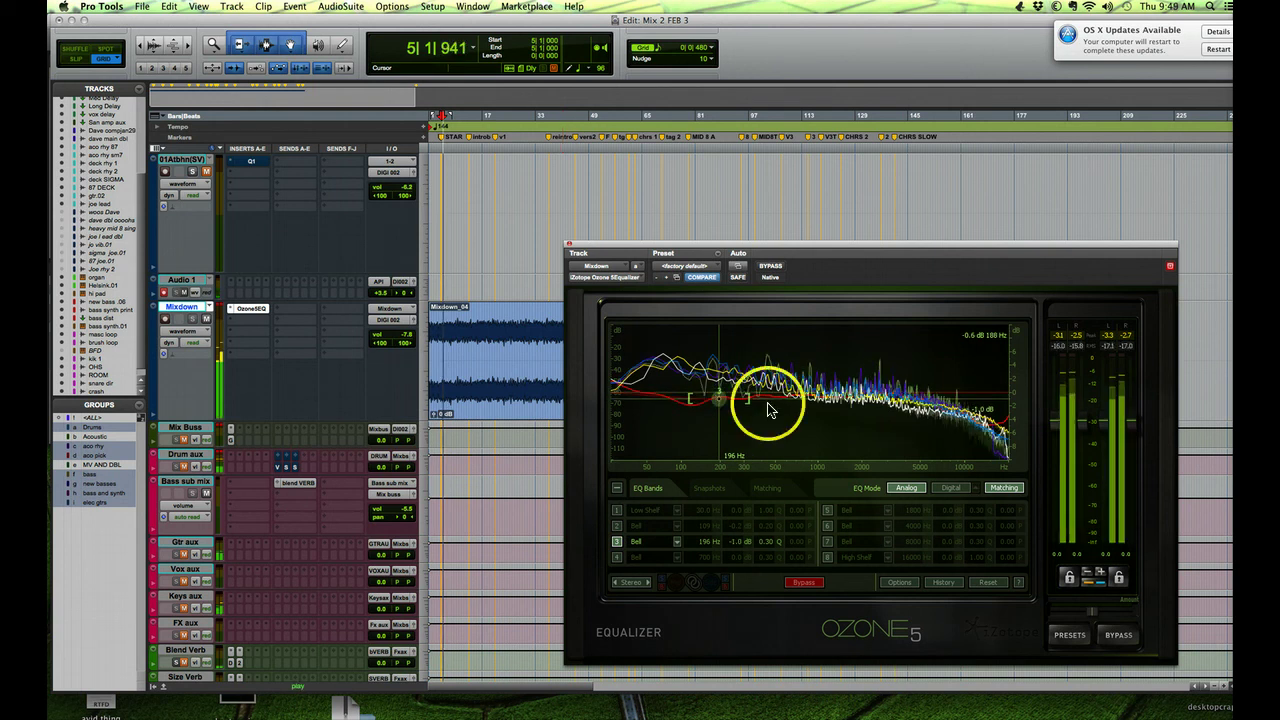
left_click(804, 584)
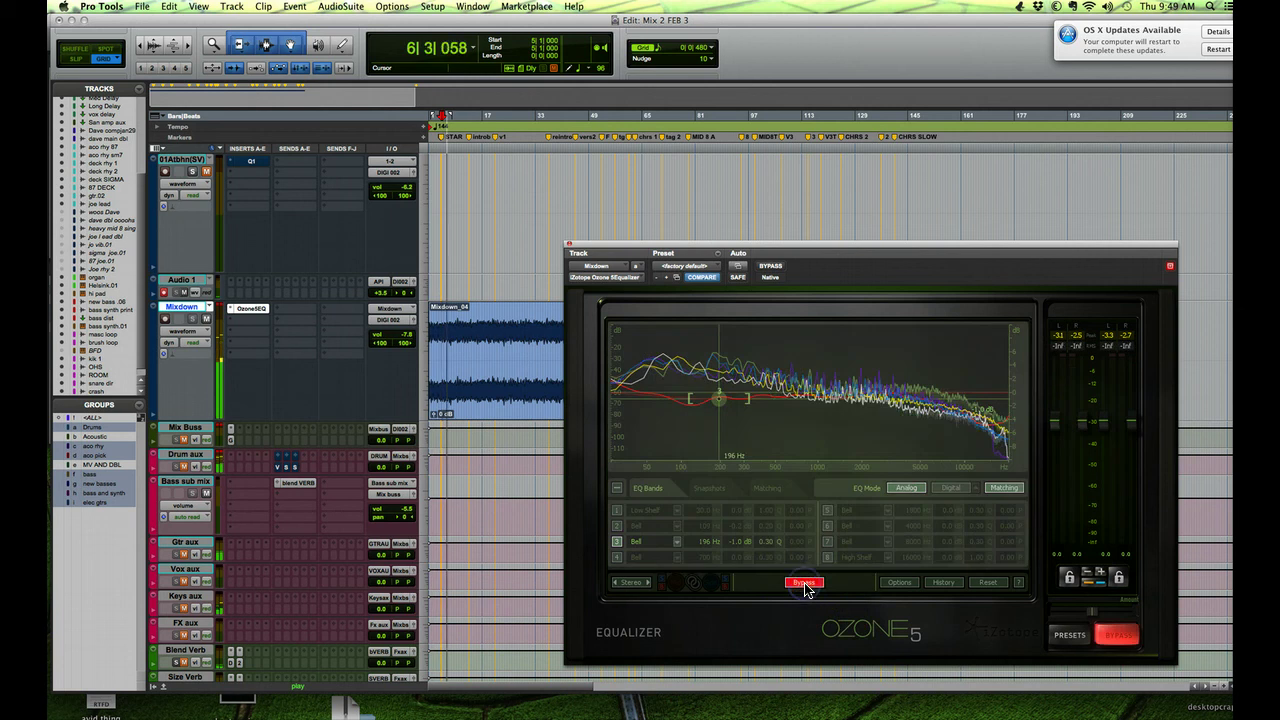
left_click(805, 583)
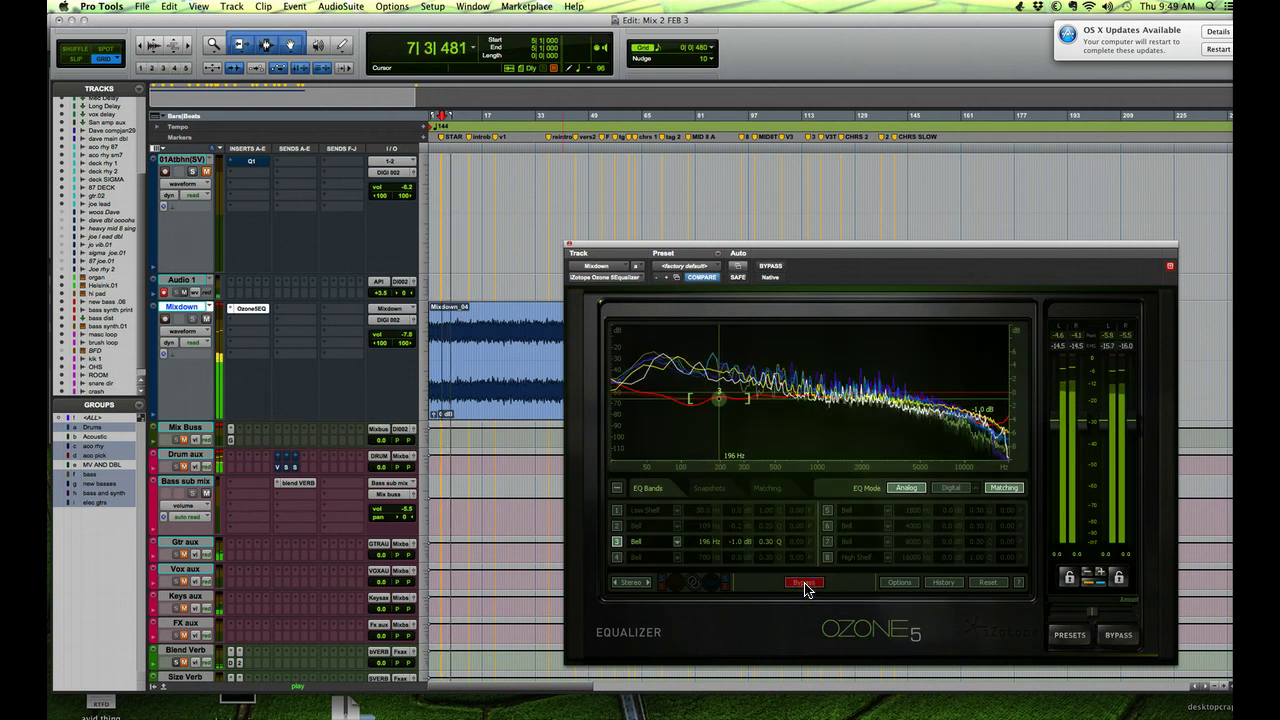
key("space")
Enable EQ bands 2 and 1 alongside band 3.
left_click(845, 556)
left_click(617, 525)
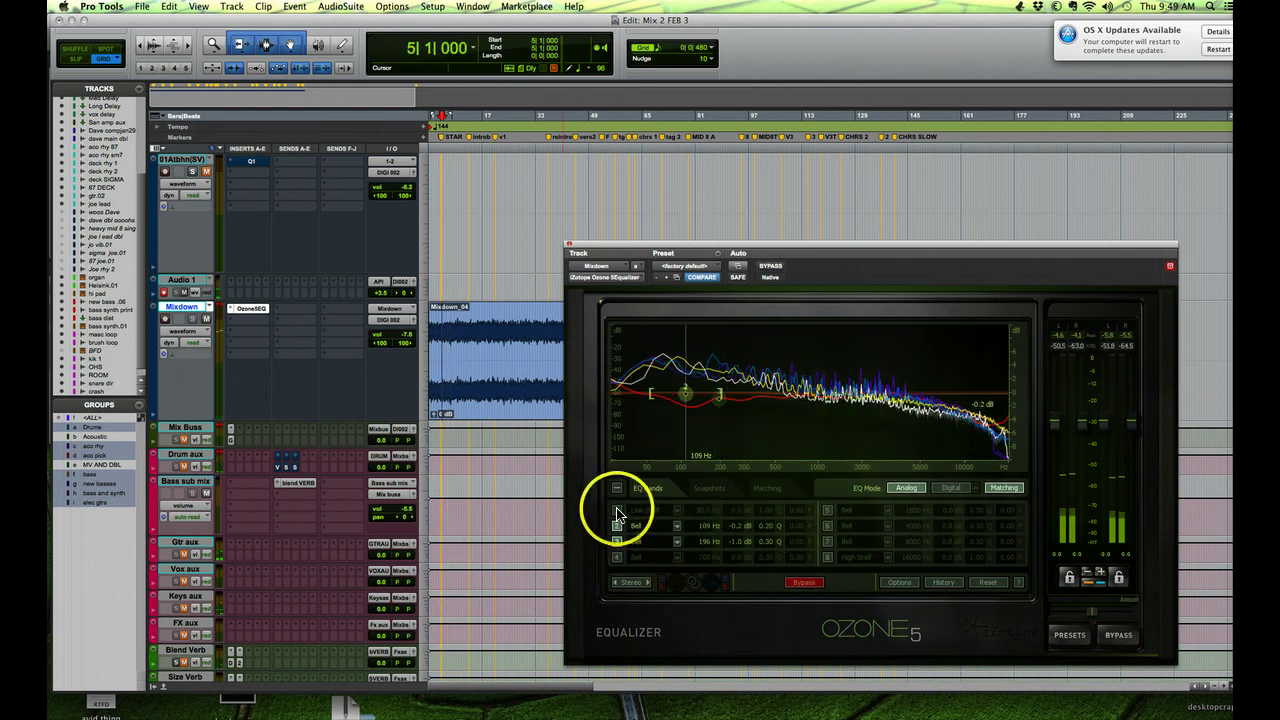
left_click(617, 510)
Apply the EQ matching to the mix snapshot, with the match amount at 44.4 and smoothing at 0.6.
left_click(767, 488)
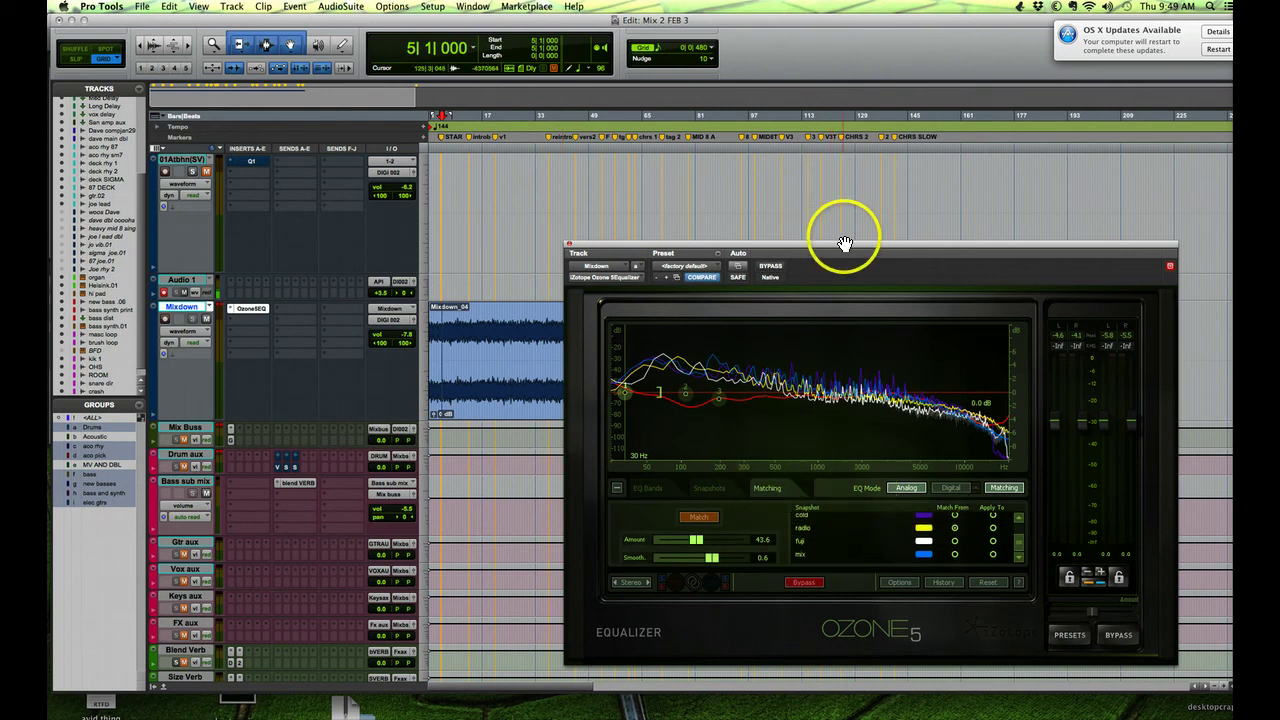
left_click_drag(849, 246, 713, 134)
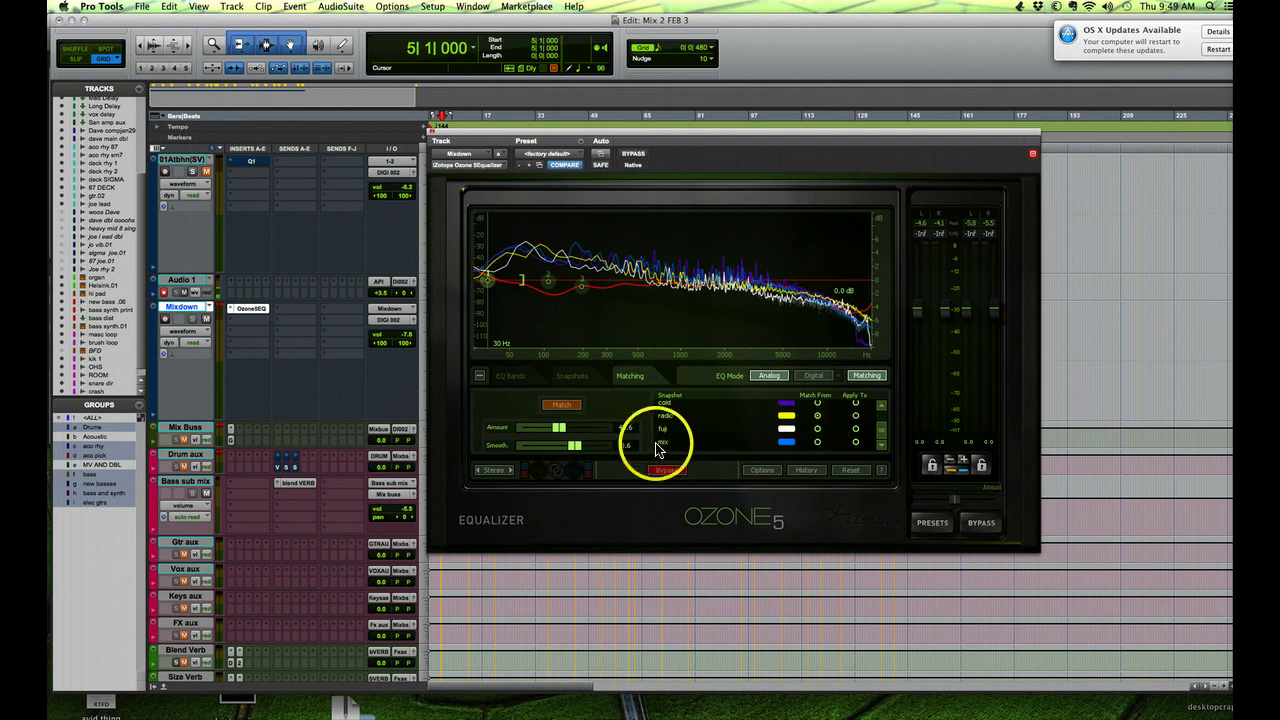
left_click(857, 444)
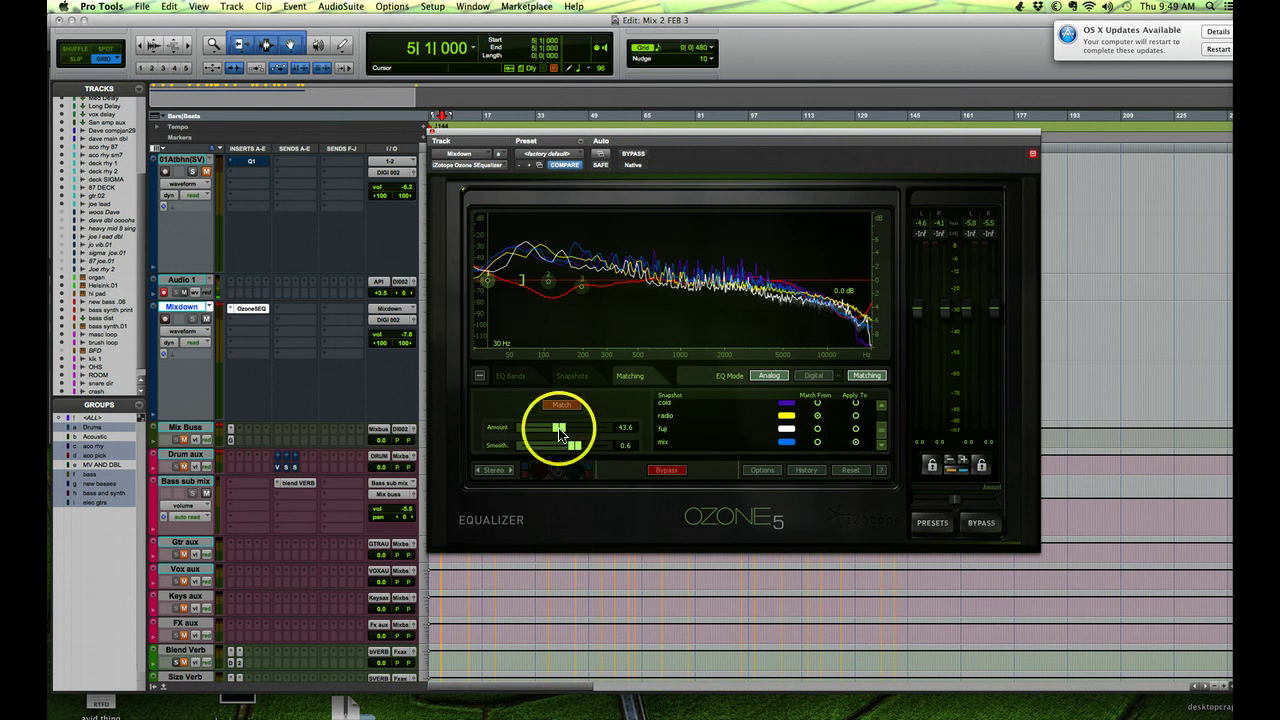
mouse_move(560, 429)
left_mouse_down()
mouse_move(533, 428)
mouse_move(620, 428)
left_mouse_up()
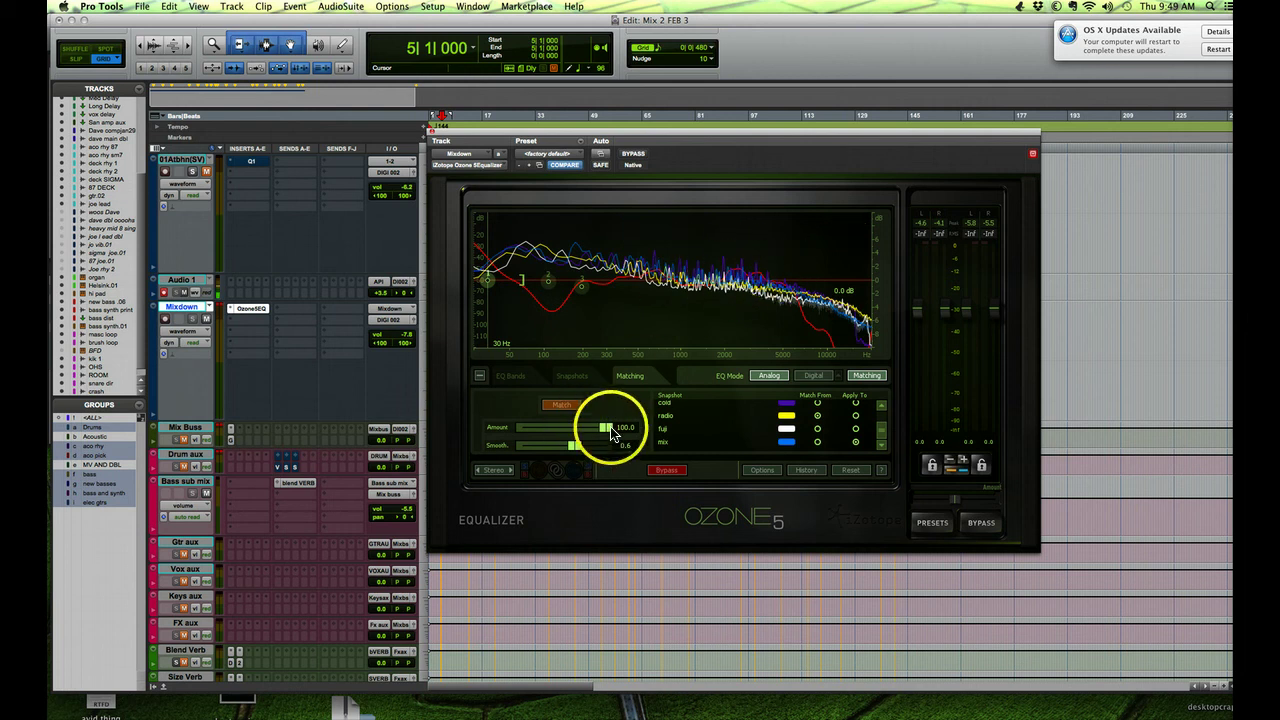
left_click_drag(606, 428, 572, 453)
Audition the matched EQ on Mixdown from bar 5, comparing the module bypassed and active.
left_click(658, 468)
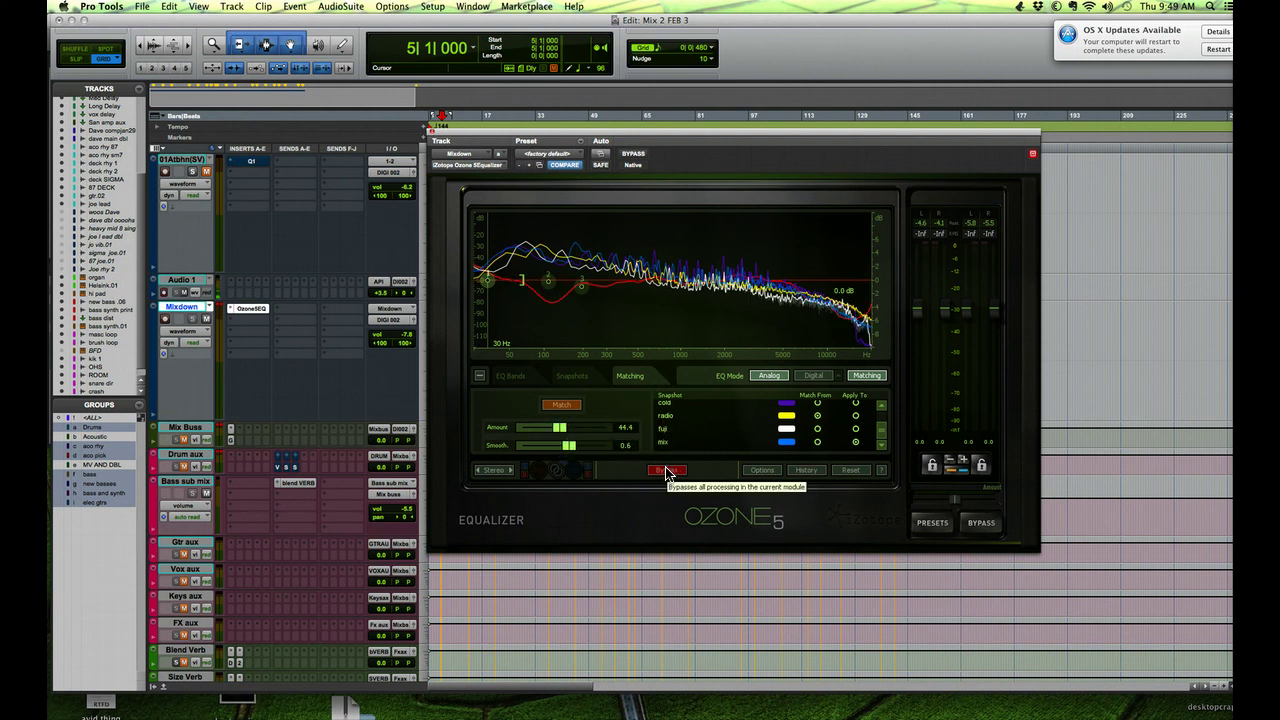
key("space")
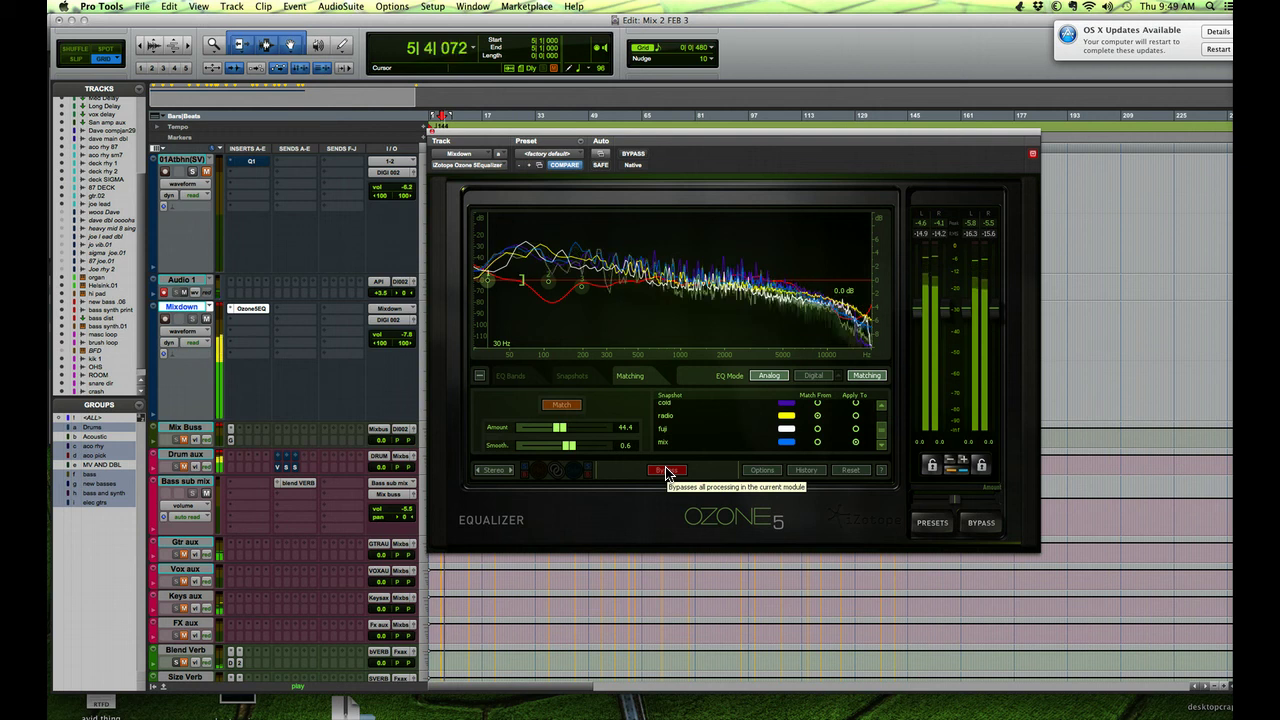
left_click(666, 471)
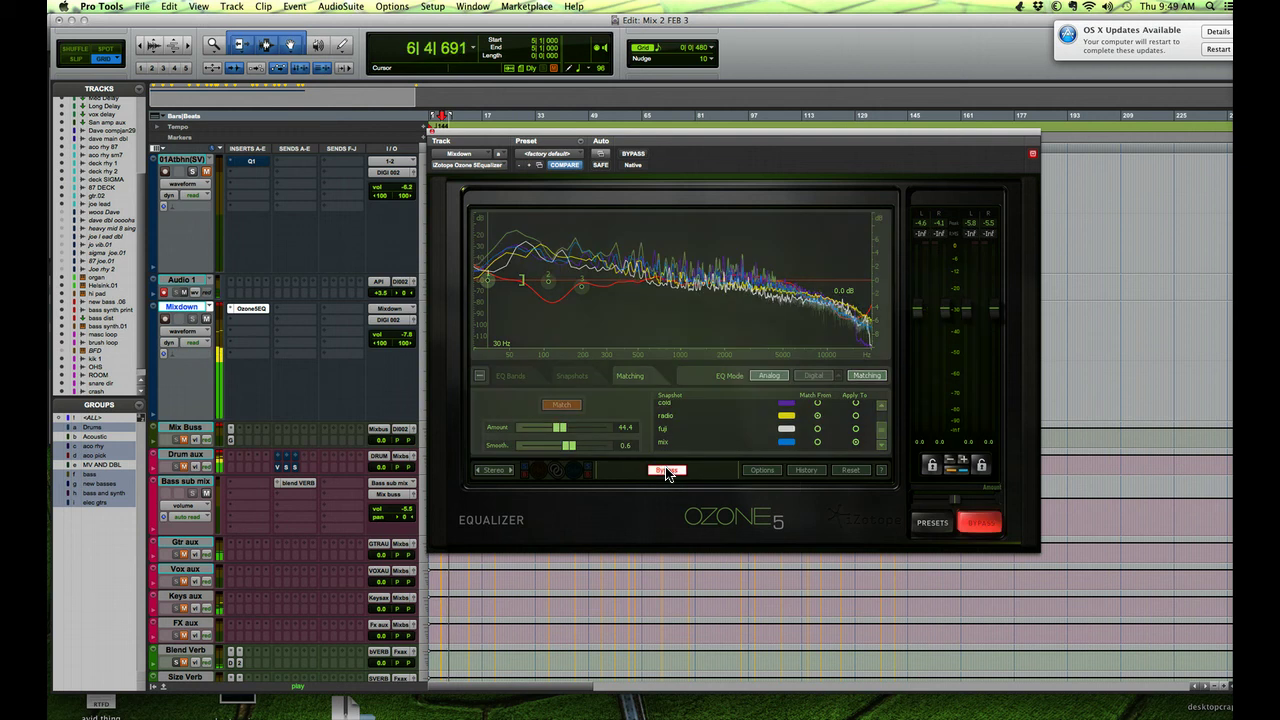
left_click(666, 471)
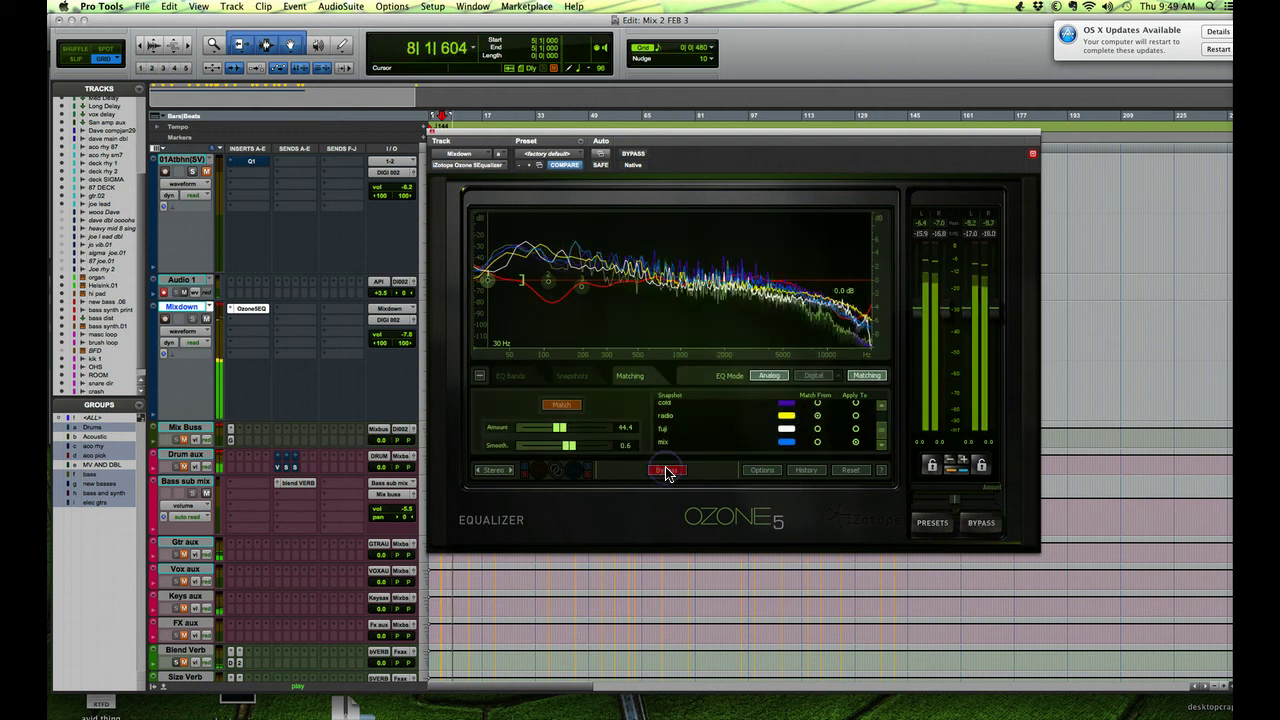
key("space")
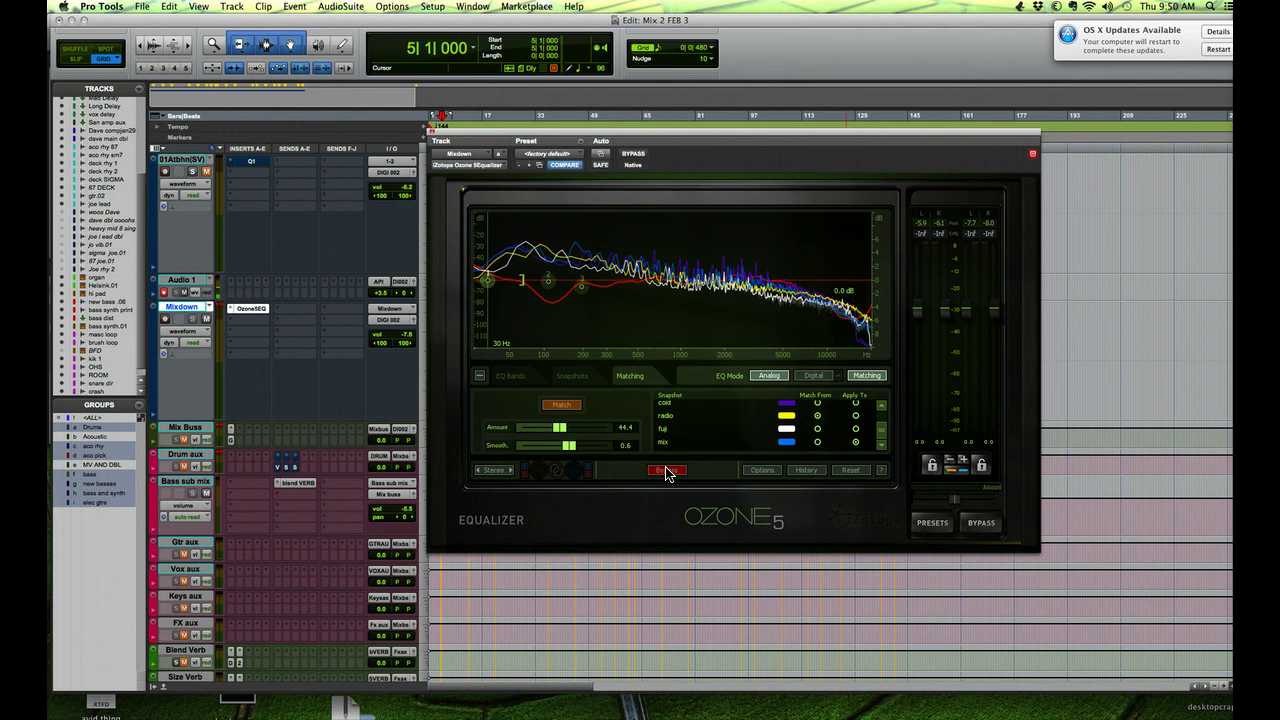
Reposition the equalizer window over the track columns so the end of the Mixdown clip is uncovered.
left_click_drag(589, 130, 609, 75)
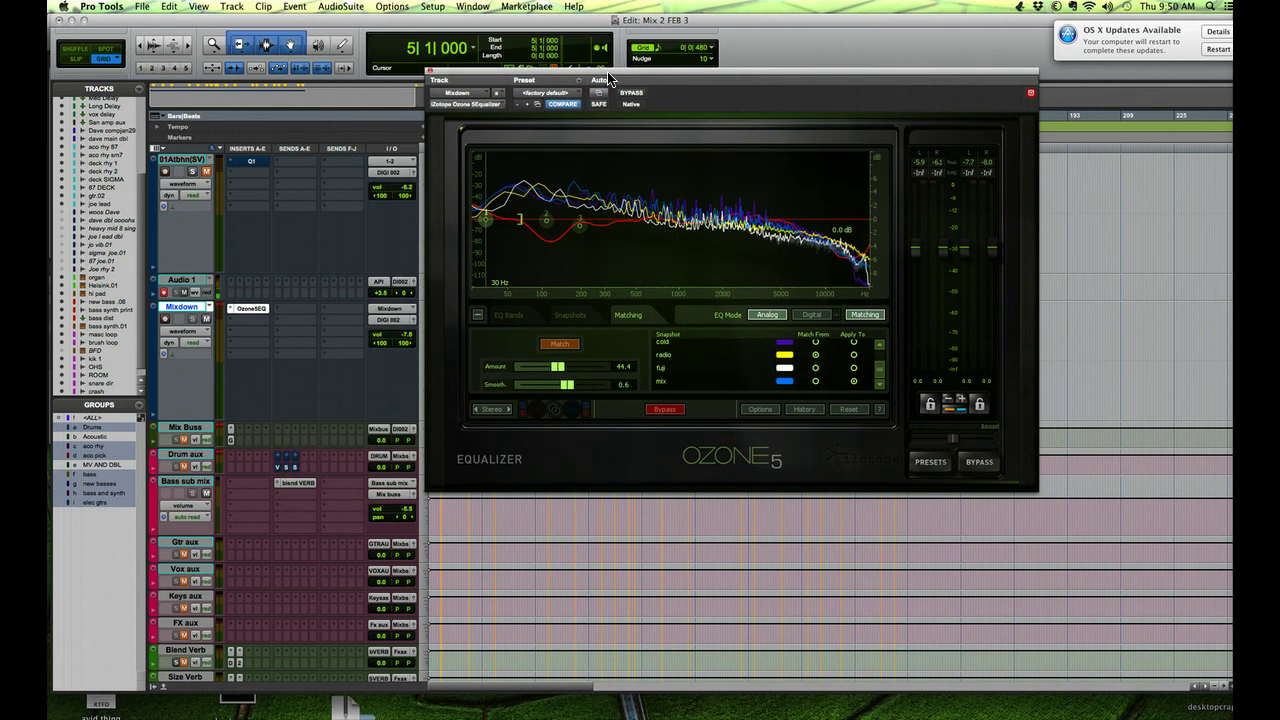
left_click_drag(671, 80, 546, 115)
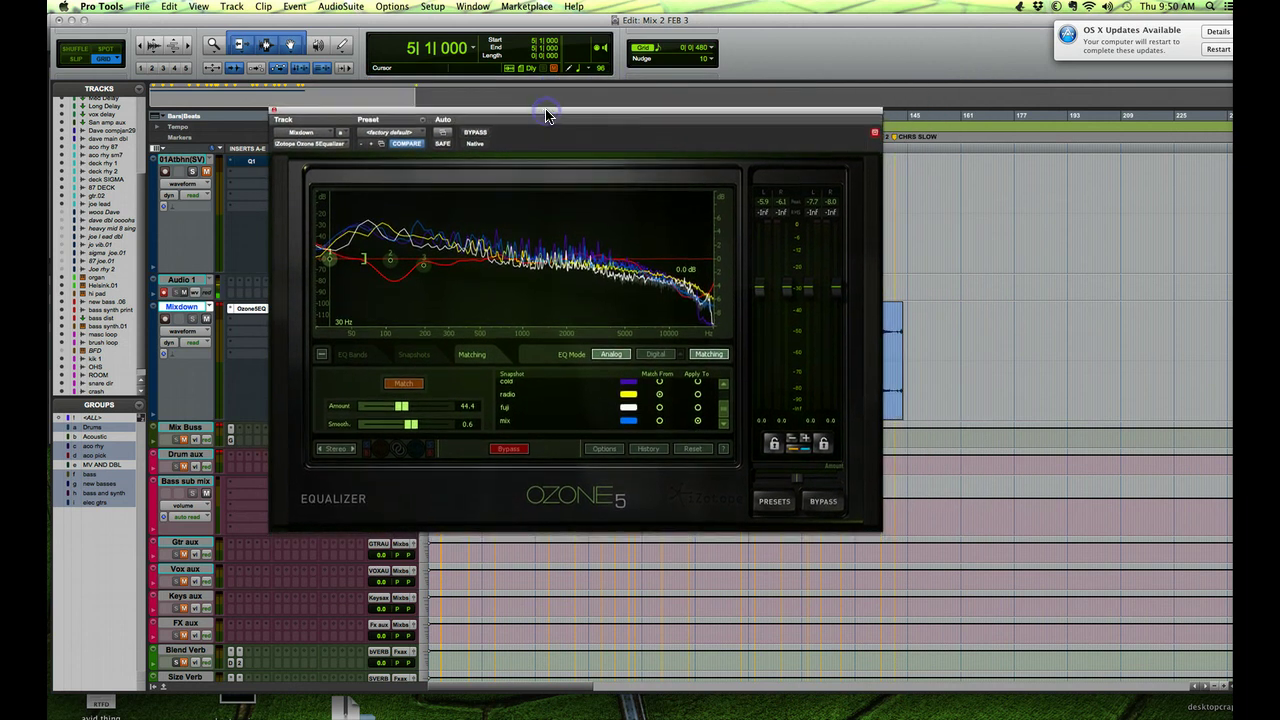